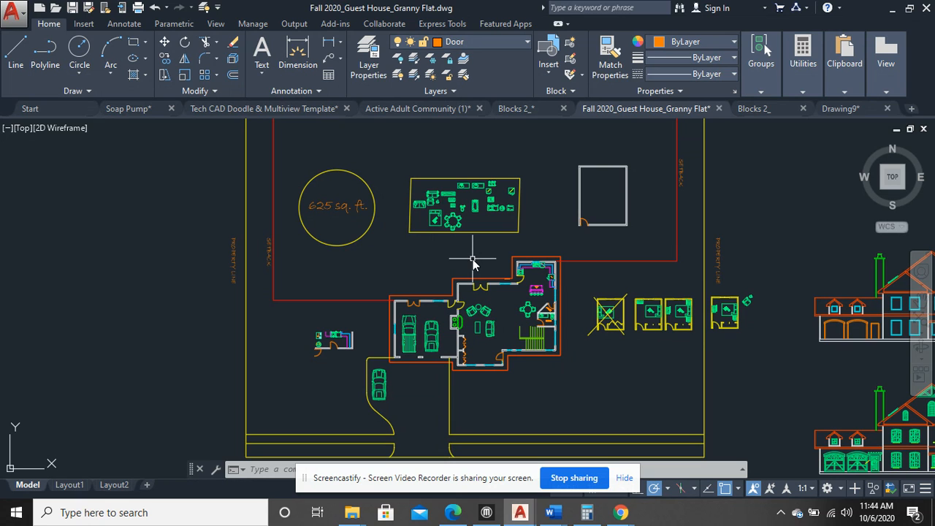
# Examine the site plan, including the 625 sq. ft. circle, the furniture and fixture blocks, and the main house floor plan.
pyautogui.scroll(3, 472, 260)
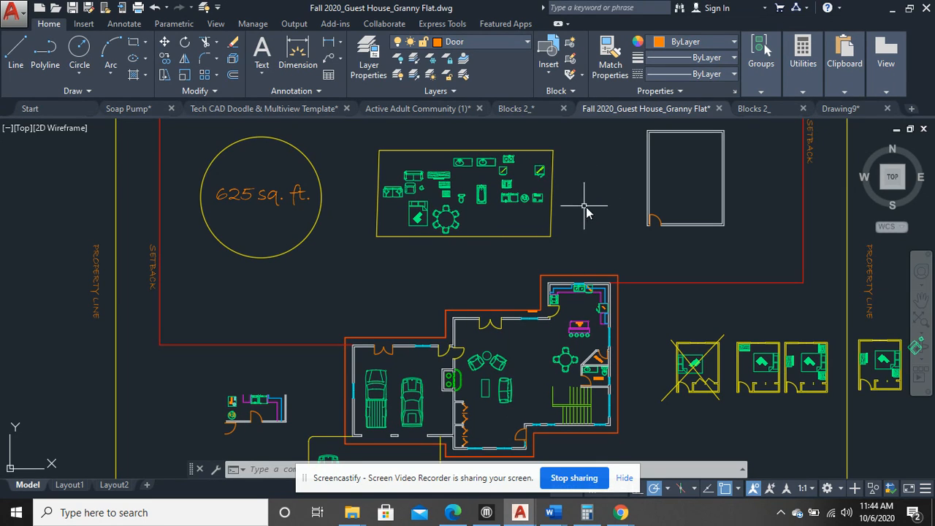
pyautogui.moveTo(582, 207); pyautogui.dragTo(607, 264, button='middle')
pyautogui.moveTo(605, 228); pyautogui.dragTo(613, 265, button='middle')
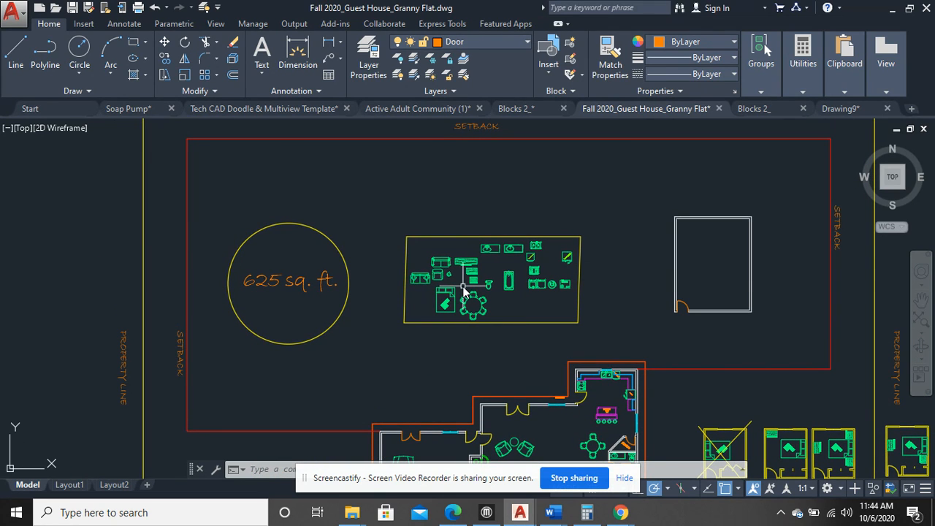
pyautogui.moveTo(441, 253); pyautogui.dragTo(447, 202, button='middle')
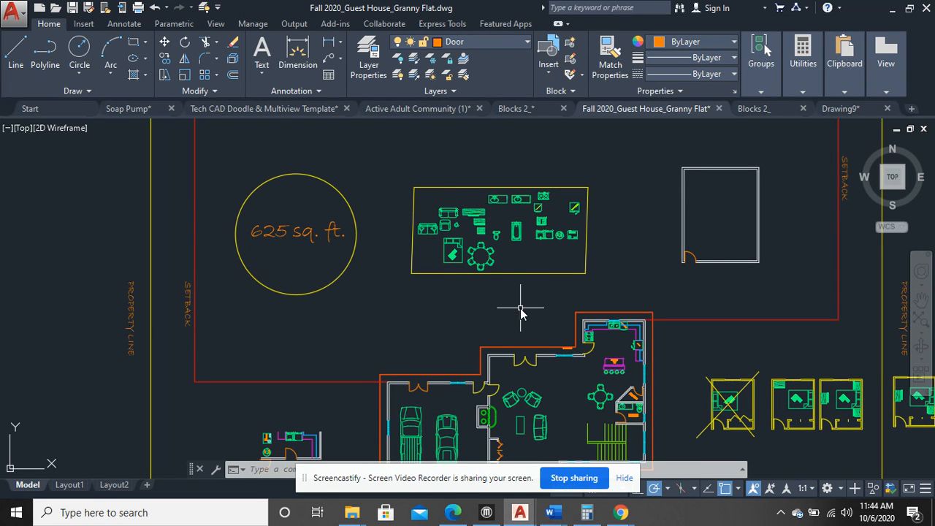
pyautogui.moveTo(669, 387); pyautogui.dragTo(620, 314, button='middle')
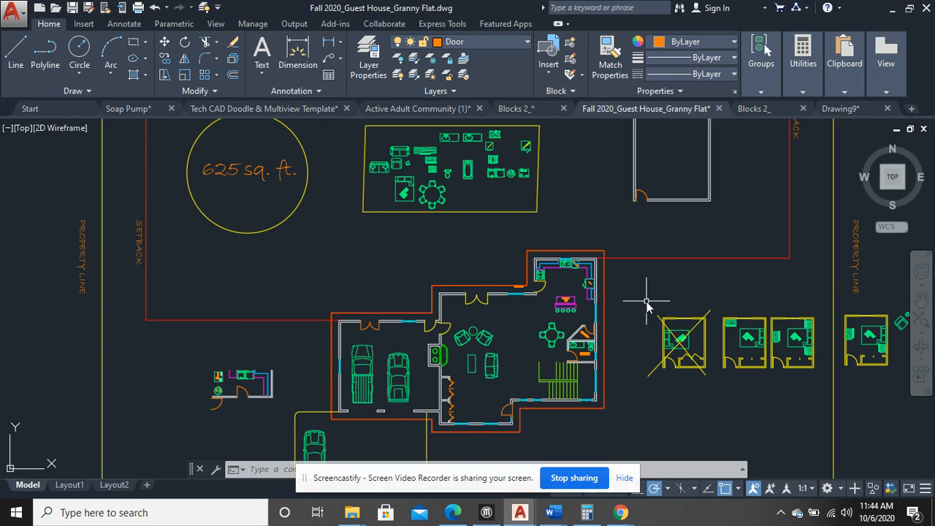
pyautogui.scroll(3, 498, 223)
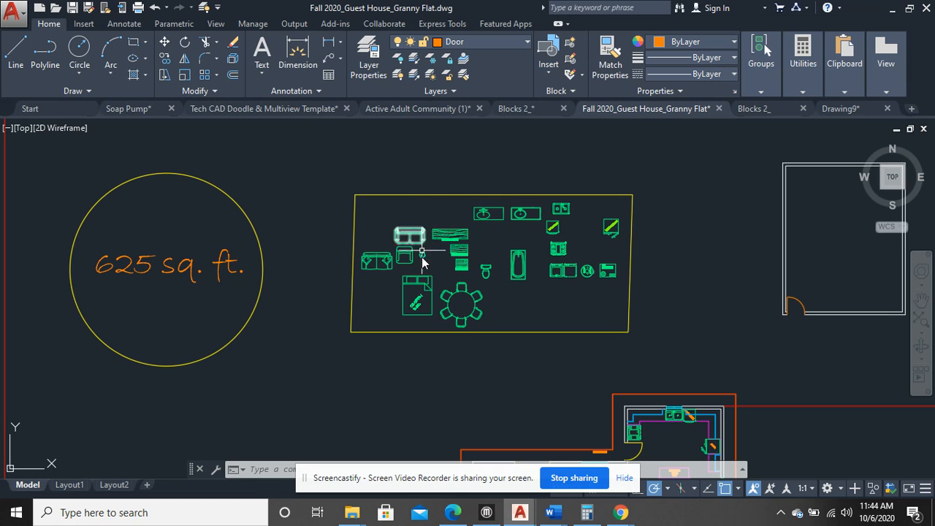
pyautogui.scroll(2, 496, 289)
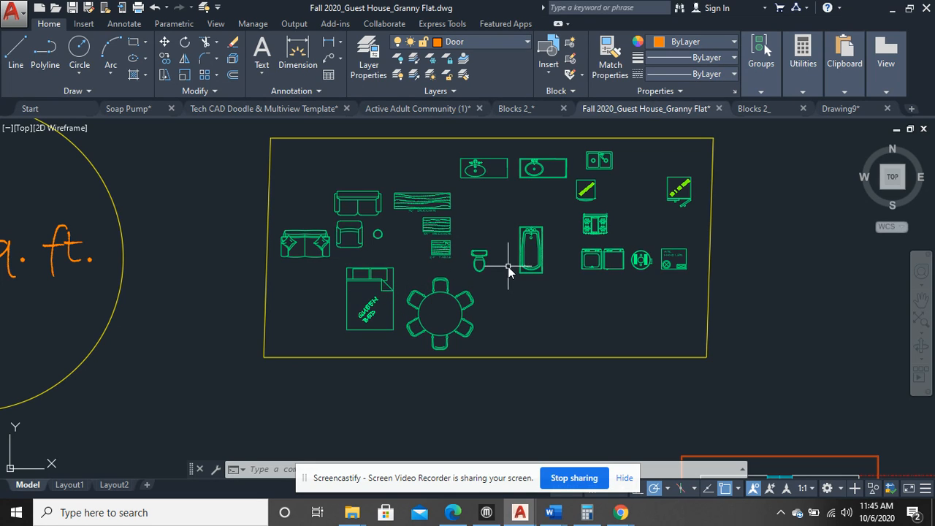
pyautogui.moveTo(509, 210); pyautogui.dragTo(516, 228, button='middle')
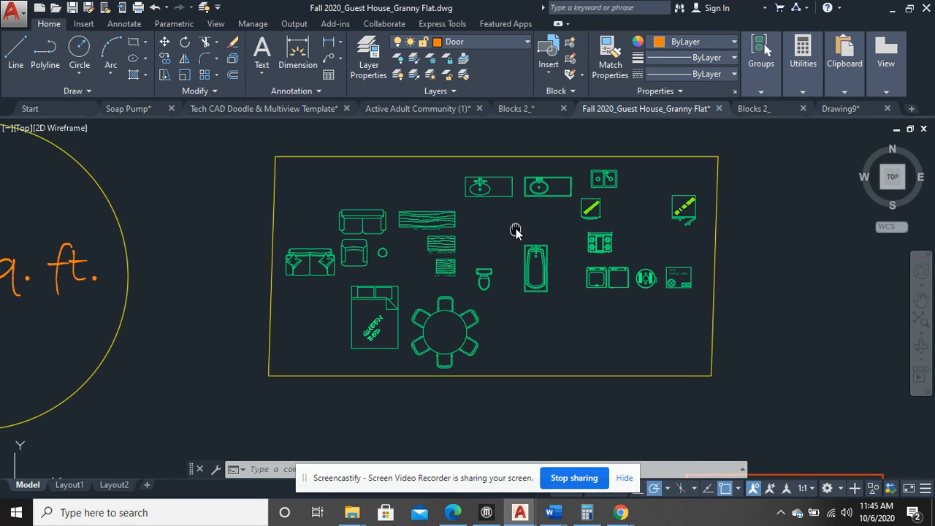
pyautogui.scroll(-5, 514, 226)
pyautogui.moveTo(519, 299); pyautogui.dragTo(521, 235, button='middle')
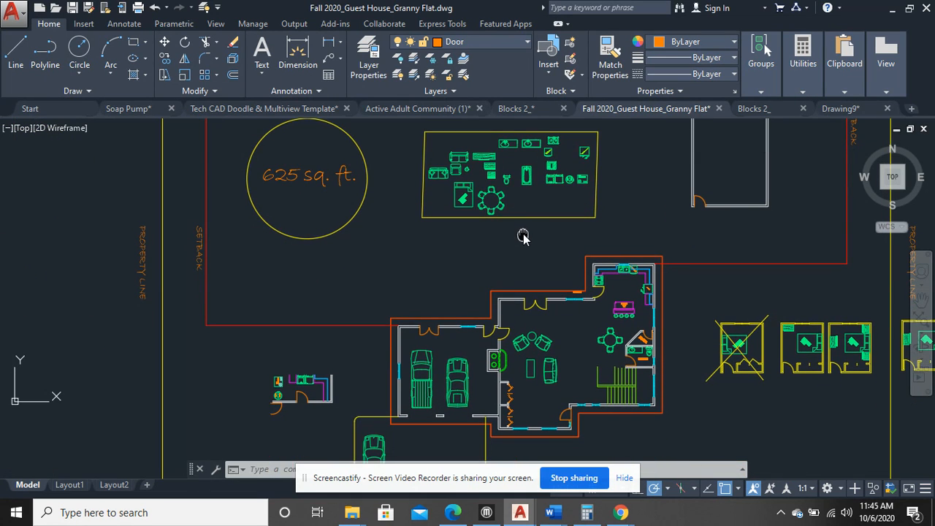
# Make Wall the current layer and draw a 20' by 20' square in the empty area outside the property line.
pyautogui.moveTo(663, 238); pyautogui.dragTo(552, 316, button='middle')
pyautogui.moveTo(530, 220); pyautogui.dragTo(564, 291, button='middle')
pyautogui.moveTo(277, 244)
pyautogui.mouseDown(button='middle')
pyautogui.moveTo(658, 234)
pyautogui.moveTo(668, 219)
pyautogui.mouseUp(button='middle')
pyautogui.moveTo(282, 223); pyautogui.dragTo(361, 265, button='middle')
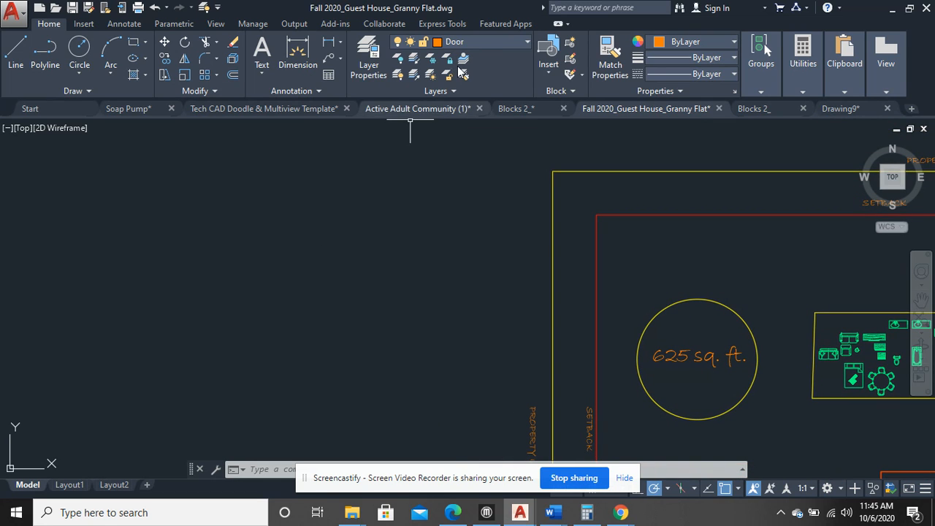
pyautogui.click(496, 43)
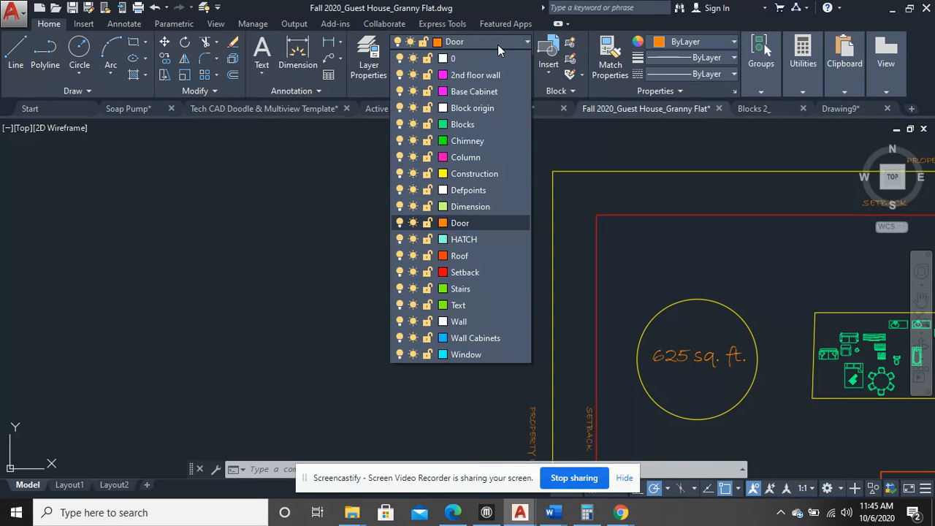
pyautogui.click(471, 322)
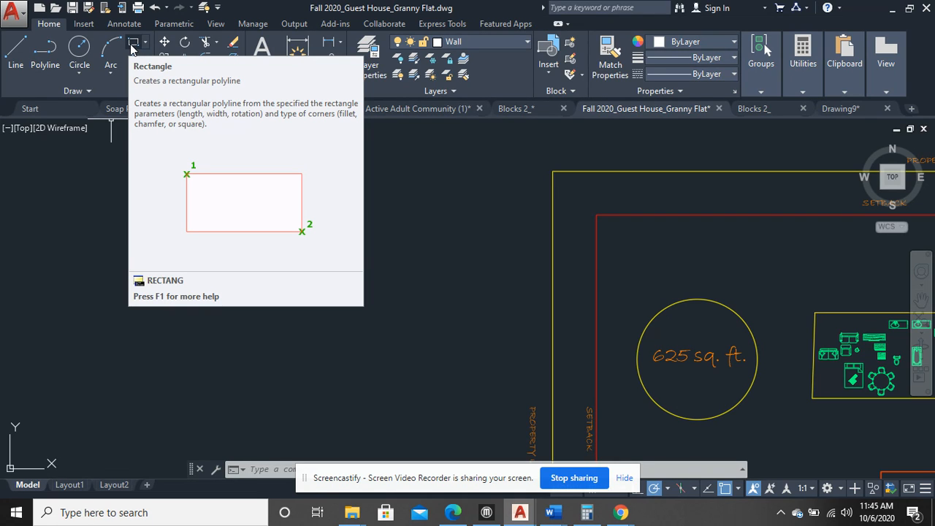
pyautogui.click(132, 46)
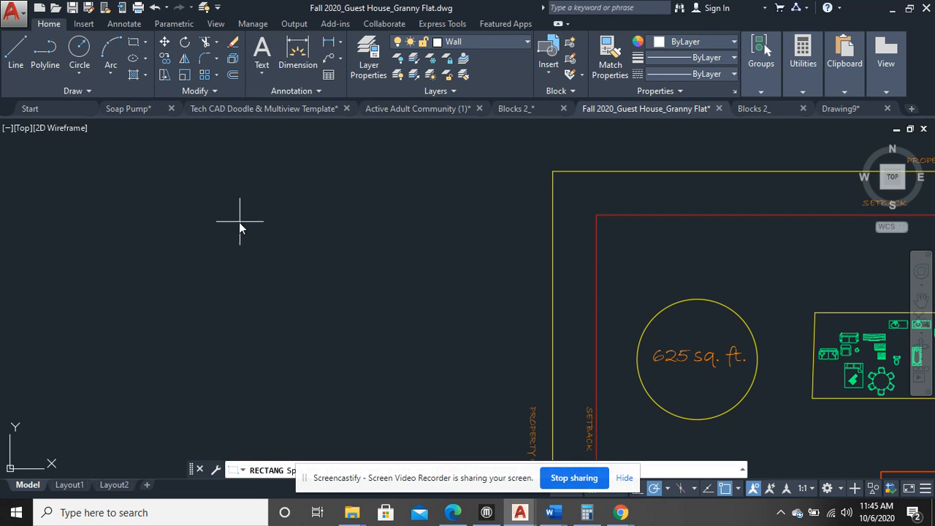
pyautogui.click(201, 212)
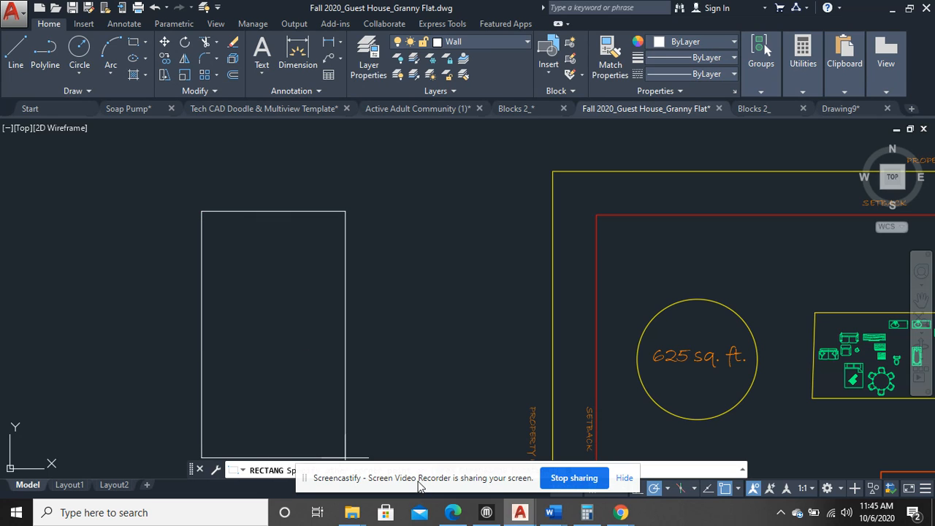
pyautogui.write('@')
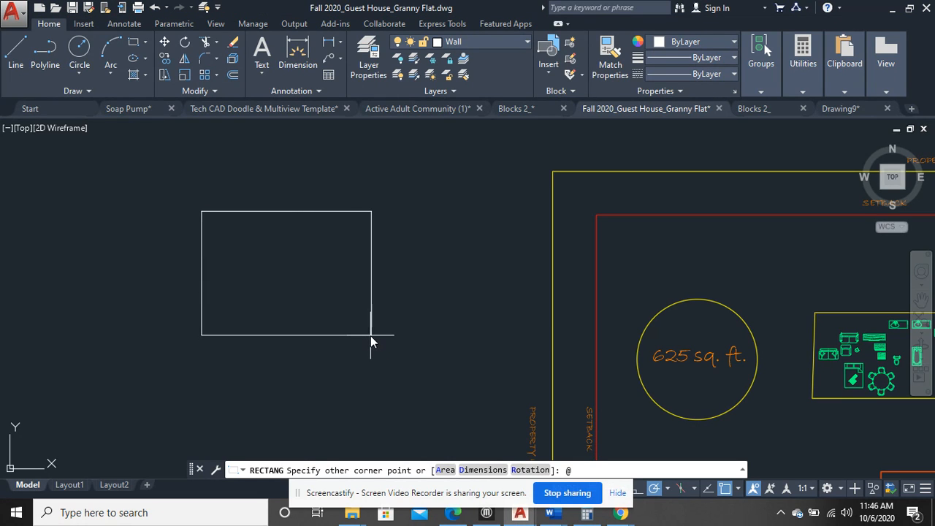
pyautogui.write("',20")
pyautogui.press('Return')
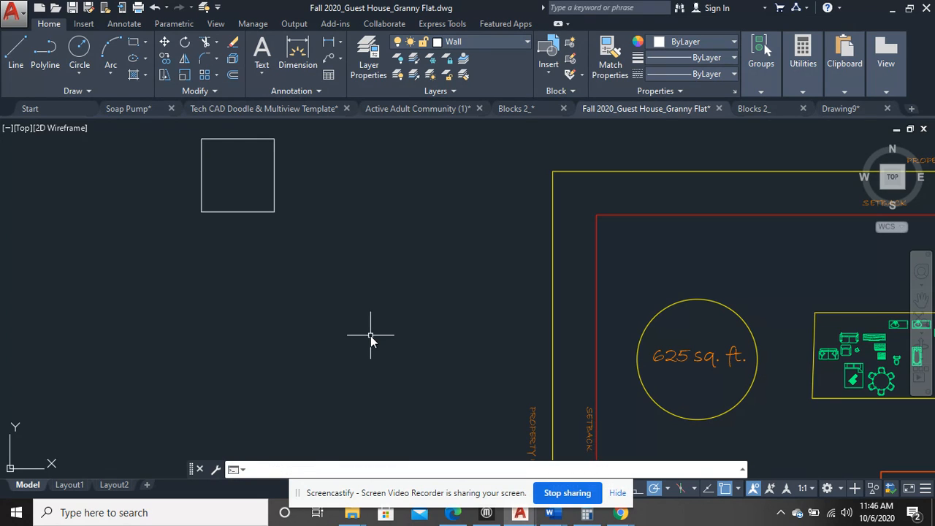
# Offset the square 6 inches outward to form the exterior wall thickness.
pyautogui.moveTo(271, 144); pyautogui.dragTo(449, 250, button='middle')
pyautogui.scroll(2, 437, 242)
pyautogui.scroll(1, 429, 242)
pyautogui.scroll(1, 429, 241)
pyautogui.moveTo(428, 243)
pyautogui.mouseDown(button='middle')
pyautogui.moveTo(458, 292)
pyautogui.moveTo(453, 255)
pyautogui.mouseUp(button='middle')
pyautogui.scroll(-2, 450, 252)
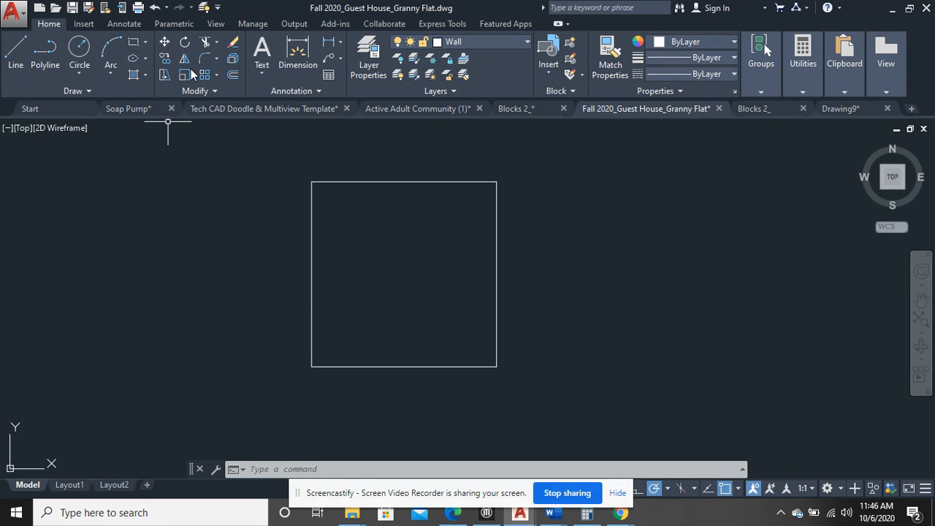
pyautogui.moveTo(297, 106)
pyautogui.write('o')
pyautogui.press('Return')
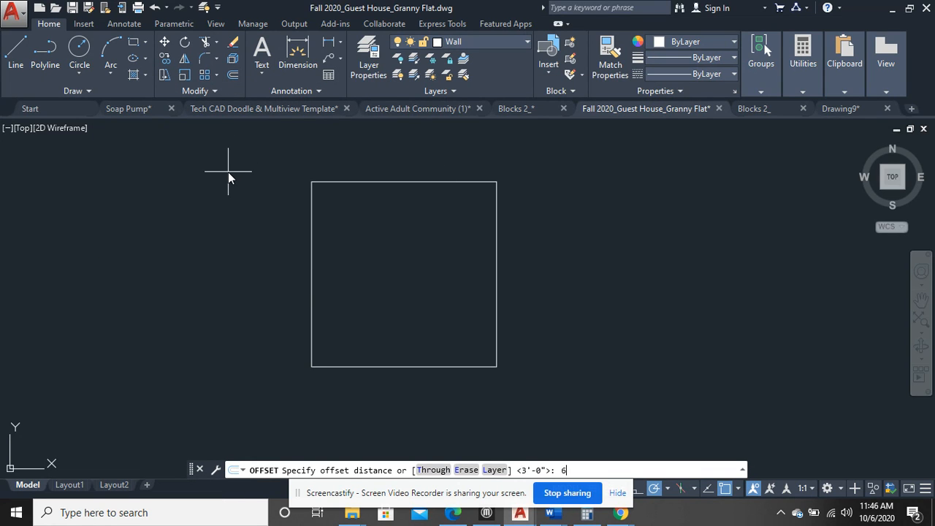
pyautogui.write('6')
pyautogui.press('Return')
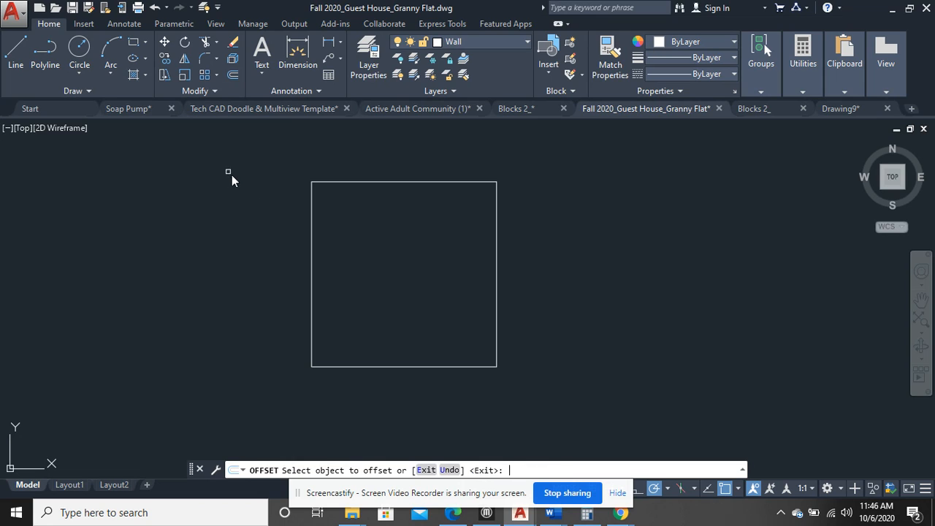
pyautogui.click(496, 256)
pyautogui.click(571, 255)
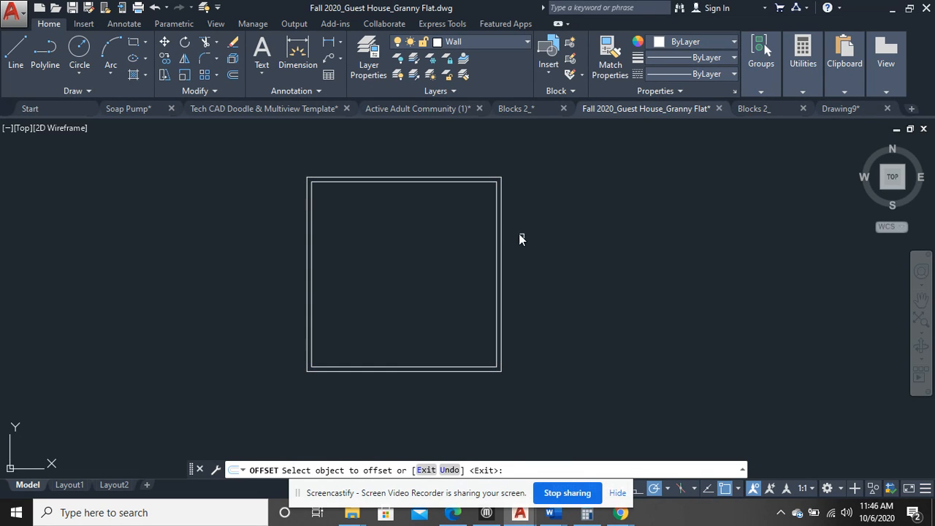
pyautogui.rightClick(508, 226)
pyautogui.click(521, 233)
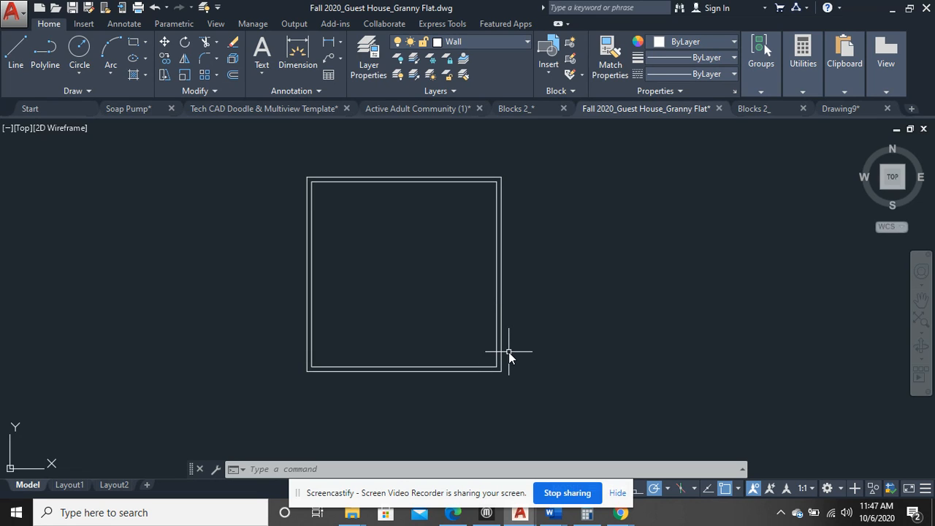
# Try to offset the bottom line of the inner square 10' inward while the square is still a single polyline.
pyautogui.write('o')
pyautogui.press('Return')
pyautogui.write("10'")
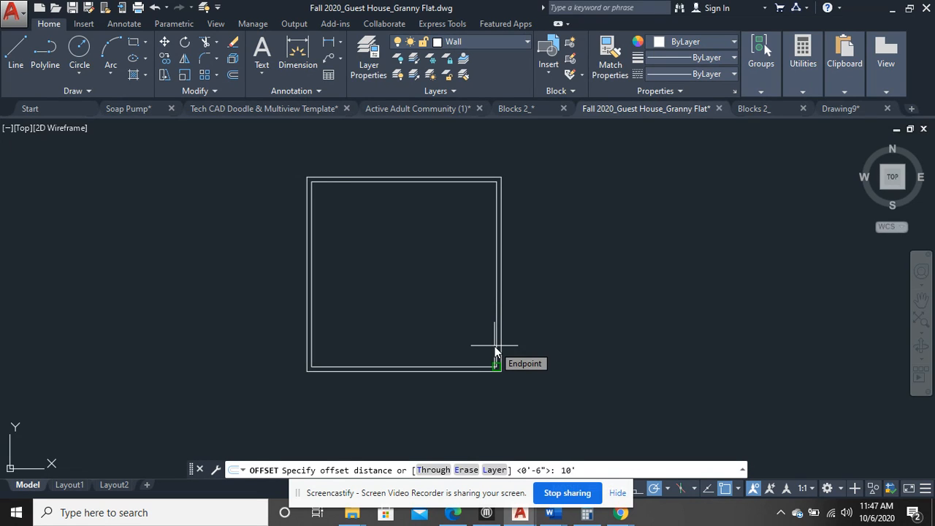
pyautogui.press('Return')
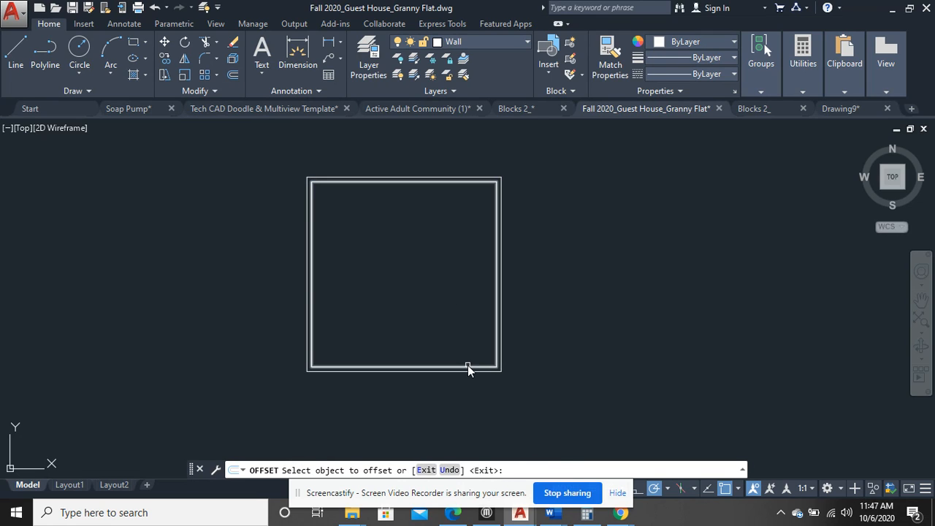
pyautogui.click(465, 365)
pyautogui.click(444, 285)
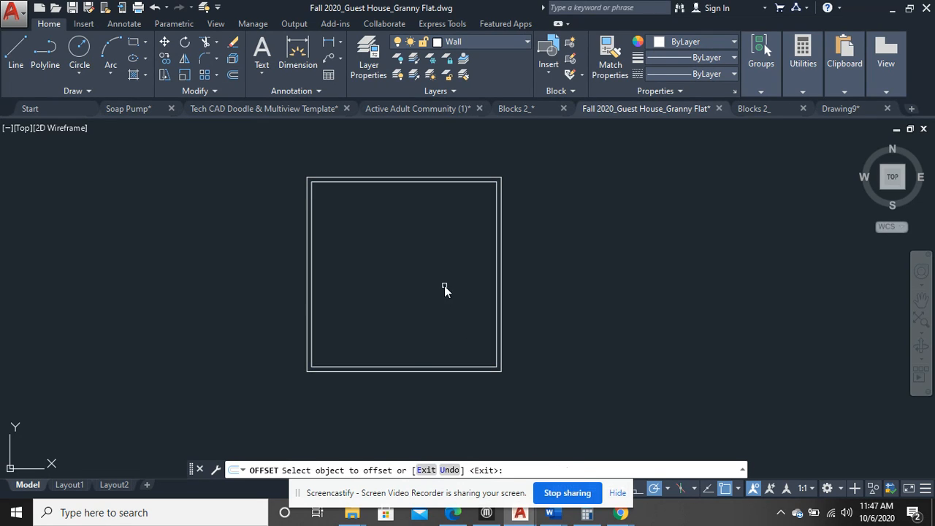
pyautogui.click(475, 369)
pyautogui.click(424, 255)
pyautogui.rightClick(429, 265)
pyautogui.click(460, 273)
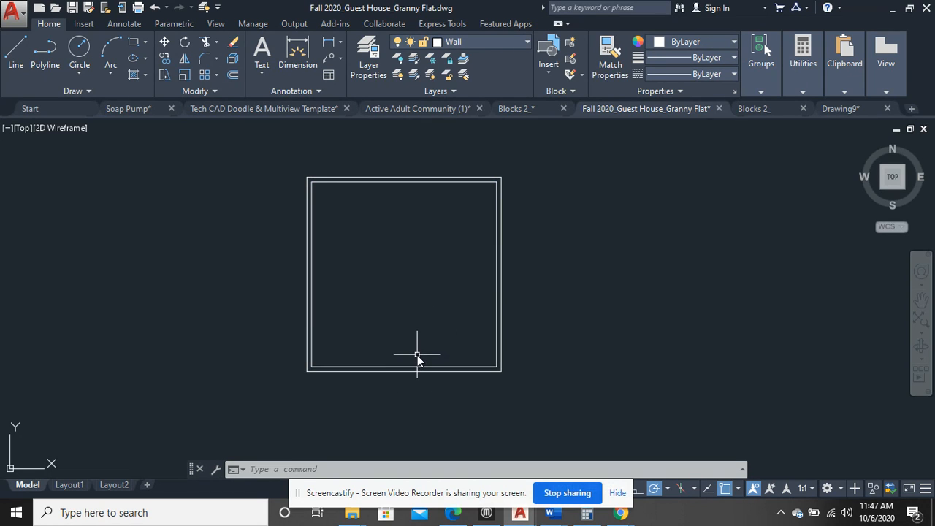
pyautogui.press('Return')
pyautogui.write('10')
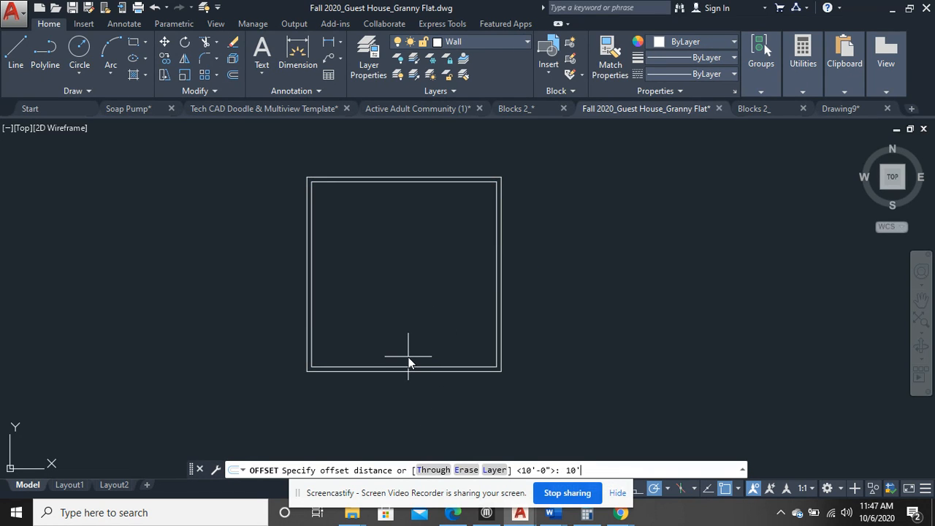
pyautogui.press('Return')
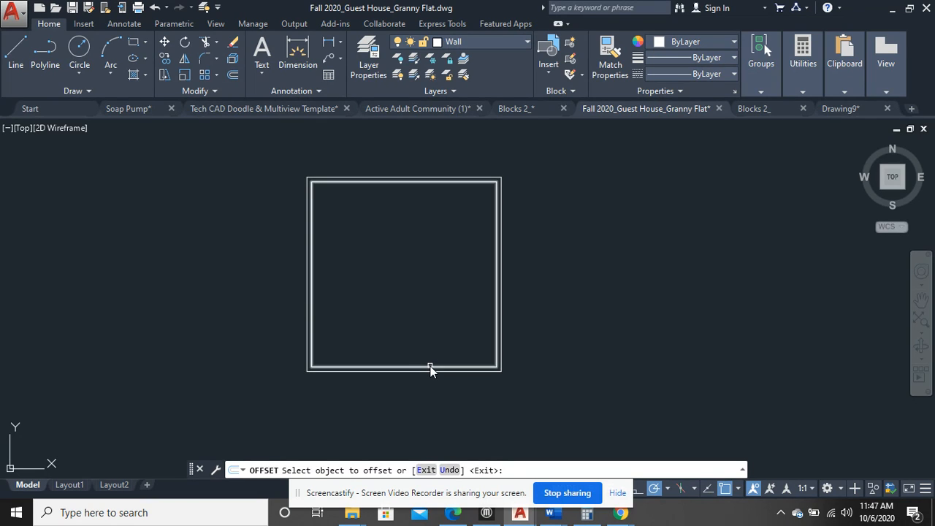
pyautogui.click(432, 366)
pyautogui.click(412, 297)
pyautogui.rightClick(413, 298)
pyautogui.click(447, 305)
# Delete the inner square, and undo the deletion.
pyautogui.click(495, 290)
pyautogui.press('Delete')
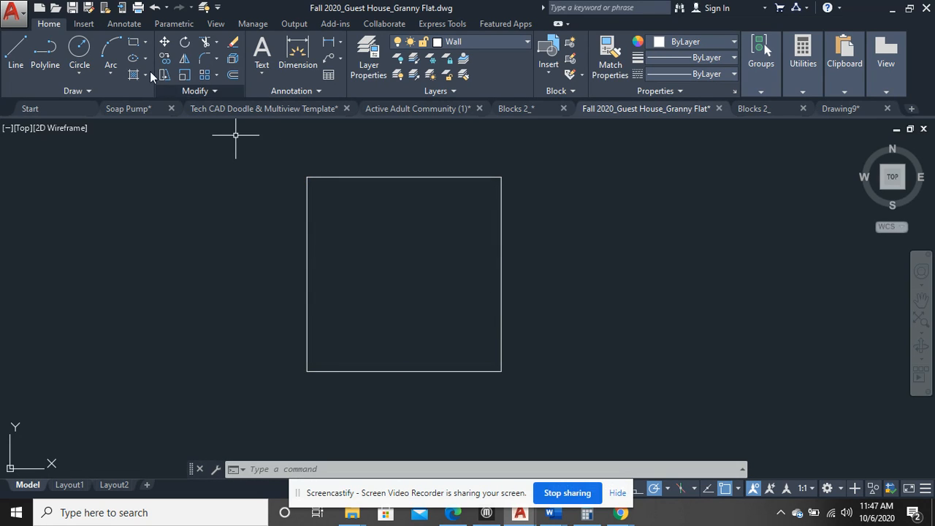
pyautogui.click(154, 7)
# Explode both wall squares into separate lines.
pyautogui.click(479, 418)
pyautogui.click(441, 368)
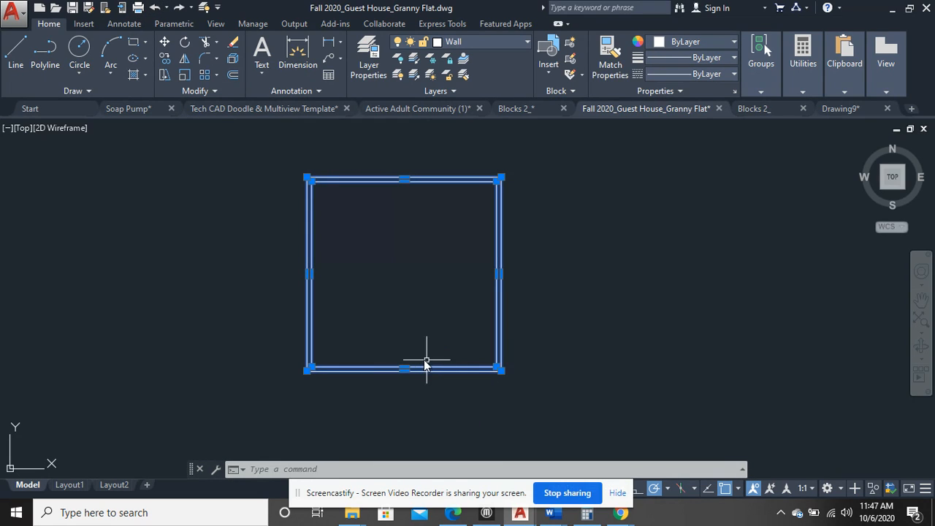
pyautogui.click(234, 58)
# Offset the inner line of the bottom wall 10' into the room to create a horizontal dividing line.
pyautogui.moveTo(360, 244)
pyautogui.mouseDown(button='middle')
pyautogui.moveTo(321, 240)
pyautogui.moveTo(290, 254)
pyautogui.mouseUp(button='middle')
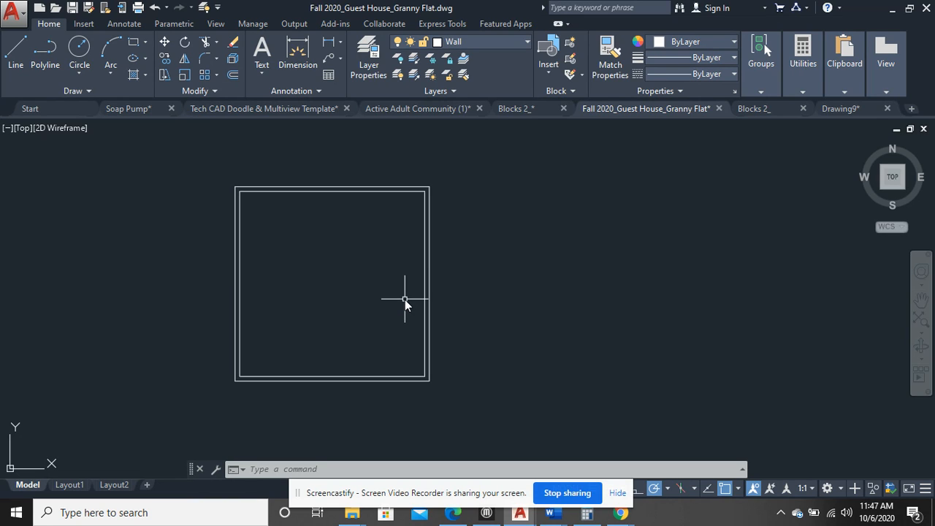
pyautogui.write('o')
pyautogui.press('Return')
pyautogui.write('10')
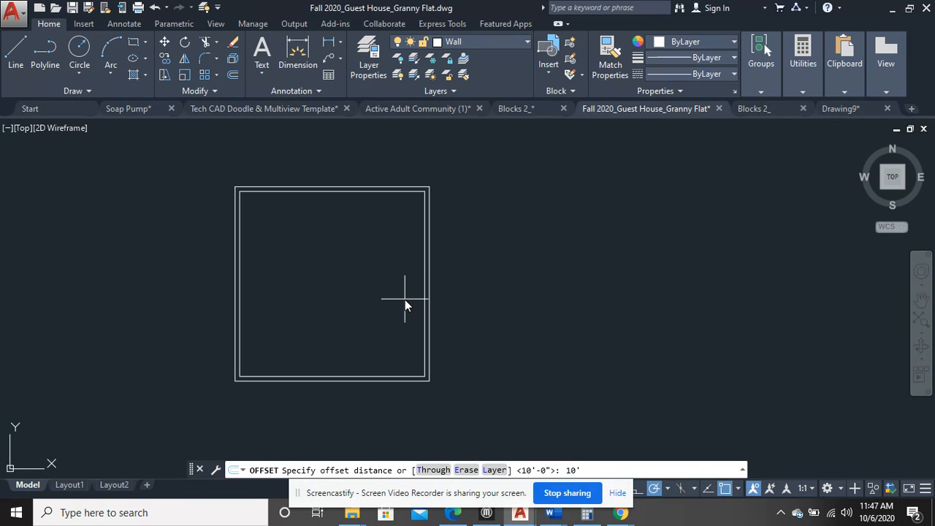
pyautogui.press('Return')
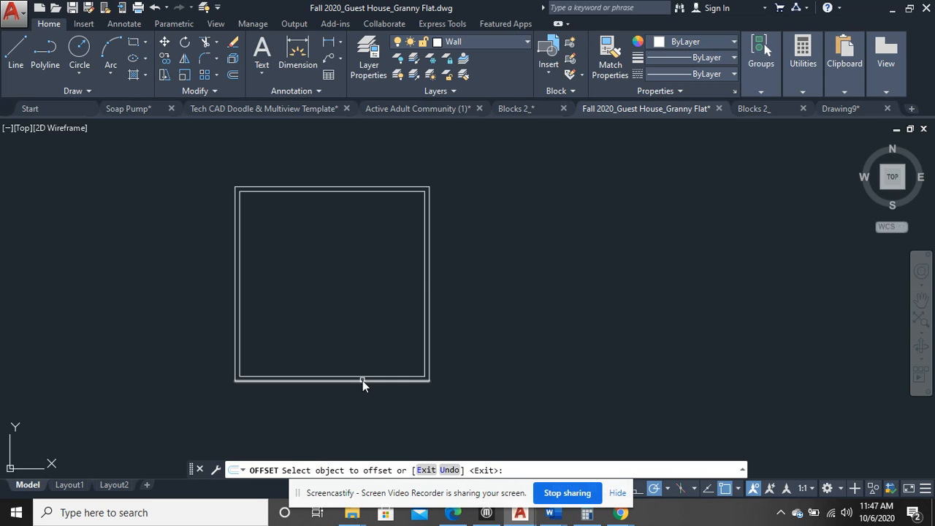
pyautogui.click(361, 379)
pyautogui.click(346, 310)
pyautogui.rightClick(346, 311)
pyautogui.click(375, 319)
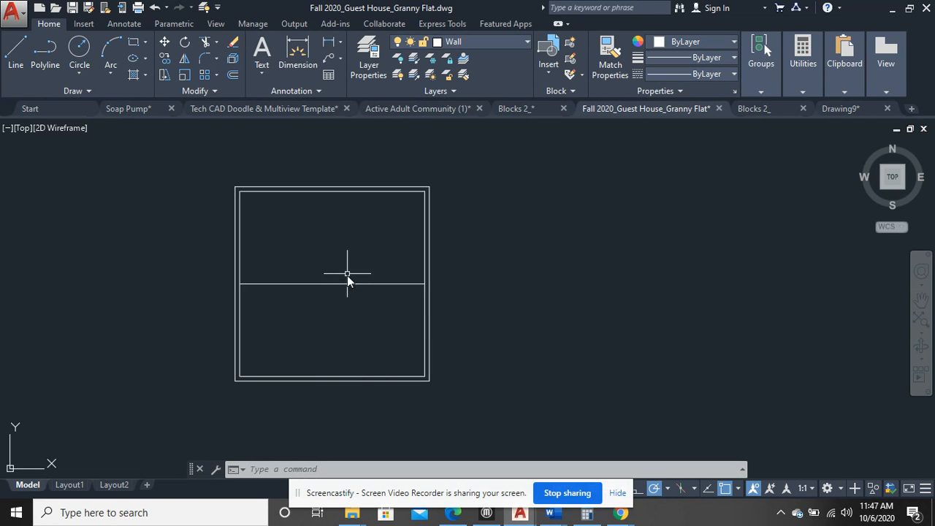
# Offset the horizontal dividing line 4" upward to give the partition wall a second face.
pyautogui.scroll(4, 355, 325)
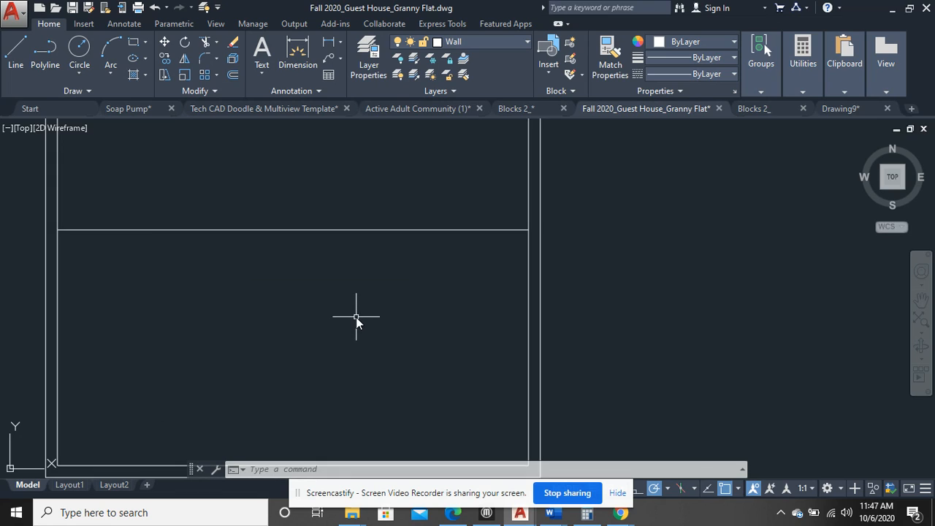
pyautogui.moveTo(352, 276); pyautogui.dragTo(363, 316, button='middle')
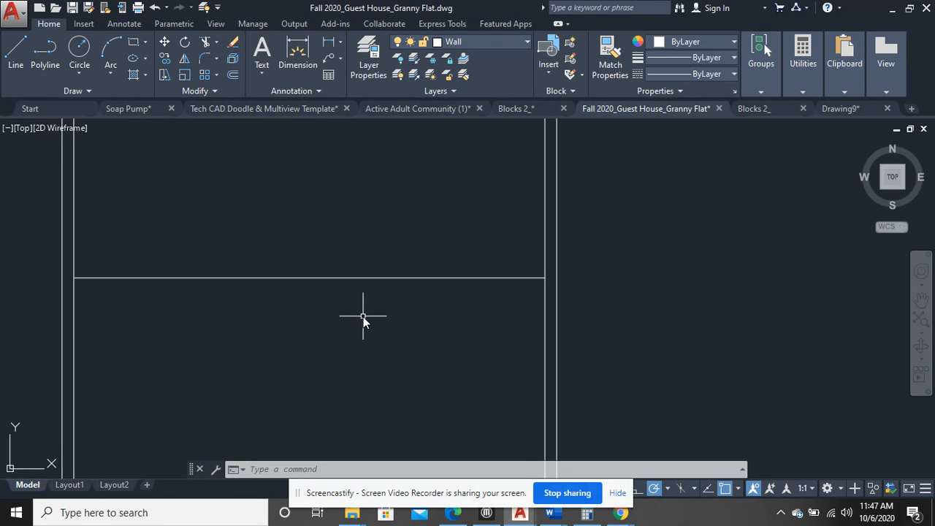
pyautogui.write('o')
pyautogui.press('Return')
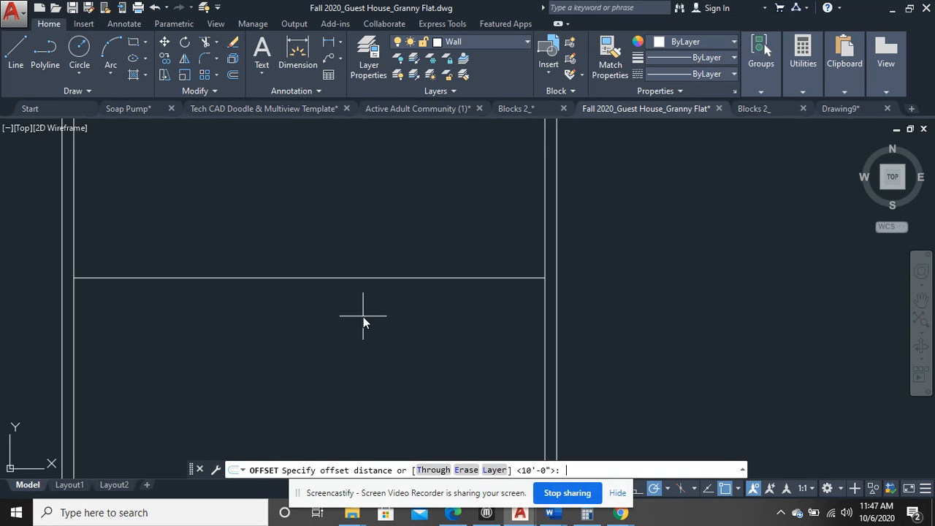
pyautogui.write('4')
pyautogui.press('Return')
pyautogui.click(399, 278)
pyautogui.click(377, 198)
pyautogui.rightClick(378, 195)
pyautogui.click(402, 202)
pyautogui.scroll(-4, 398, 207)
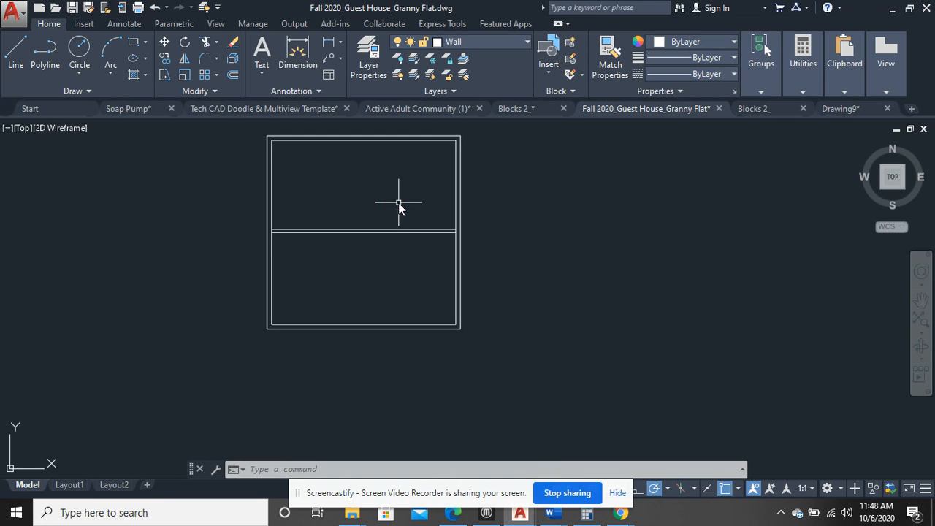
pyautogui.moveTo(398, 206); pyautogui.dragTo(400, 237, button='middle')
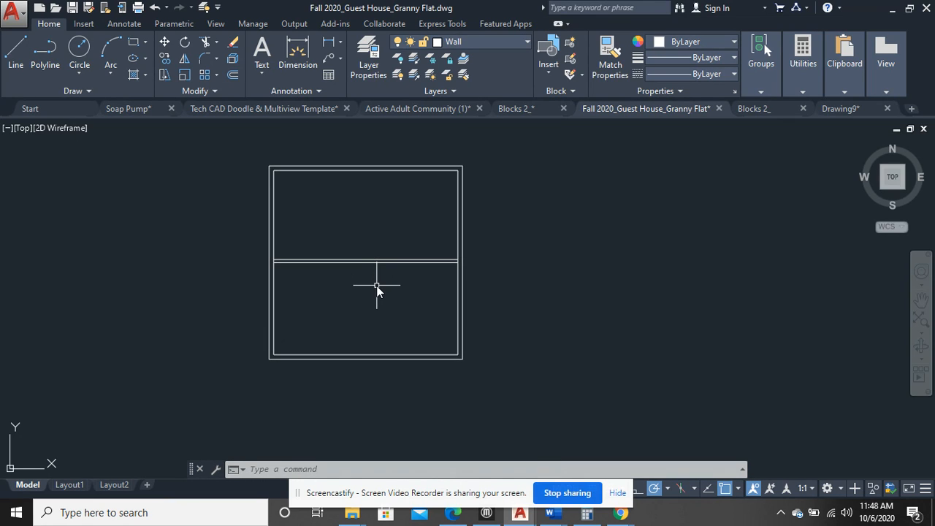
# Delete the upper of the two partition lines.
pyautogui.scroll(5, 375, 278)
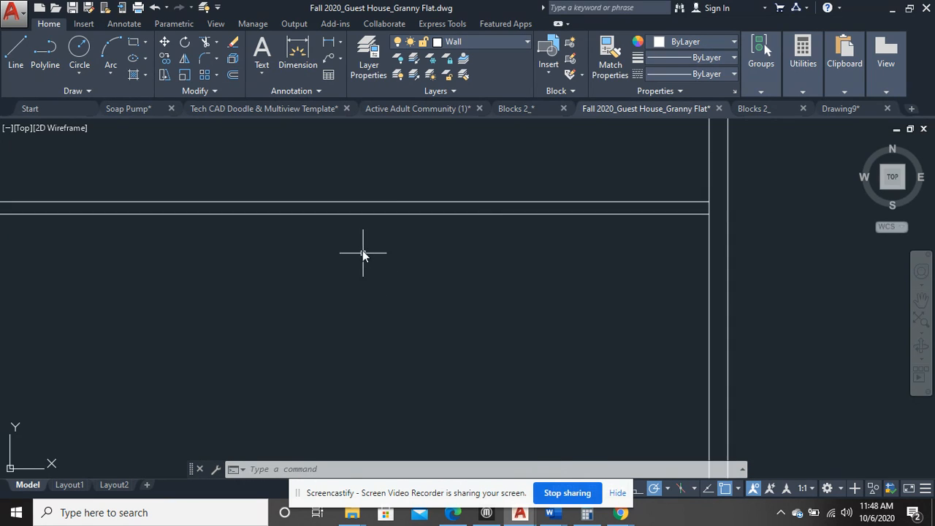
pyautogui.click(355, 203)
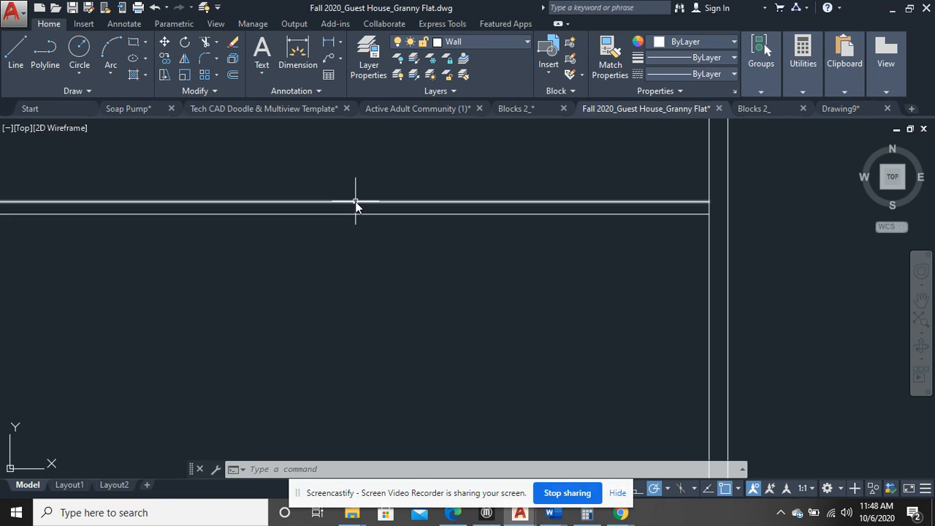
pyautogui.press('Delete')
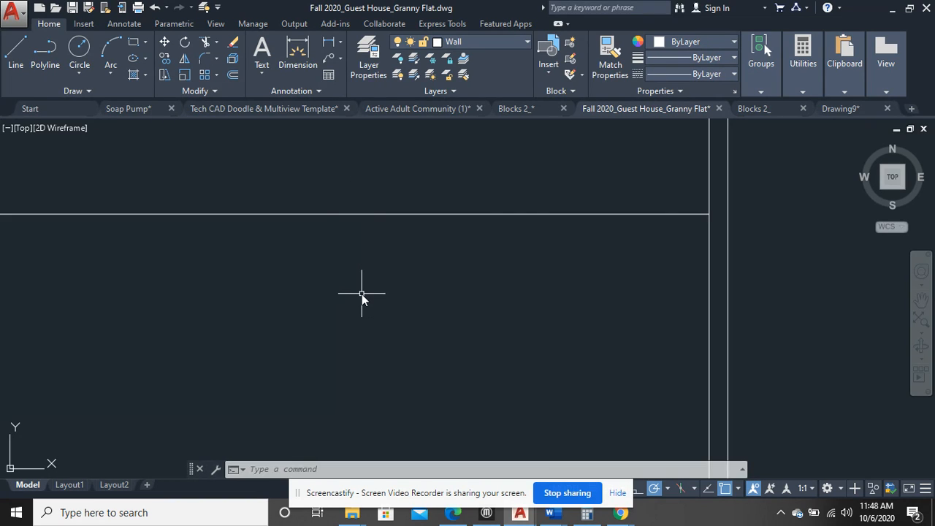
# Try offsetting the dividing line 2' upward, and delete the resulting copy.
pyautogui.write('o')
pyautogui.press('Return')
pyautogui.write('2')
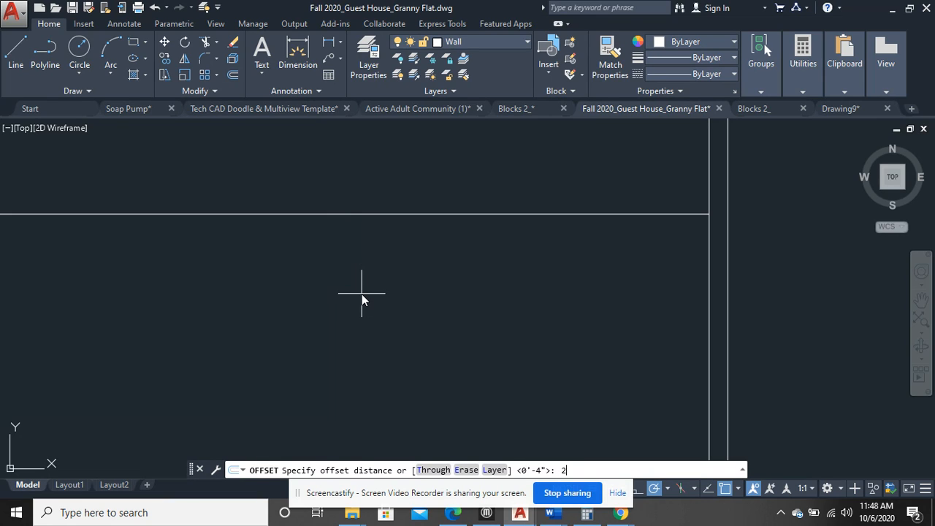
pyautogui.press('Return')
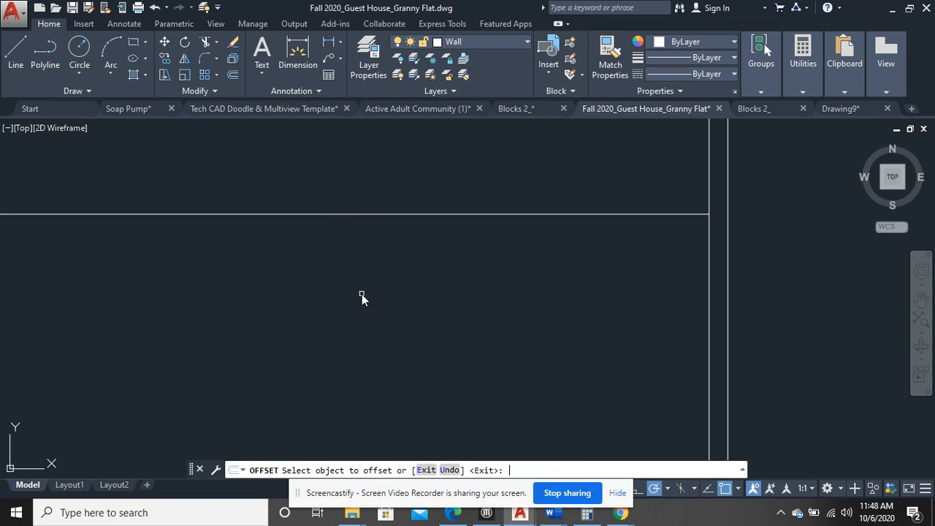
pyautogui.click(408, 214)
pyautogui.click(383, 150)
pyautogui.scroll(-4, 388, 197)
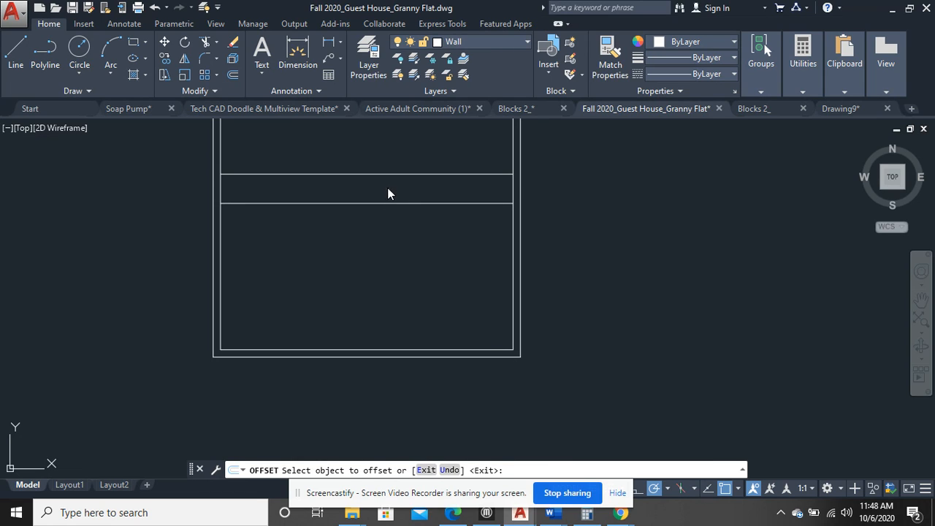
pyautogui.rightClick(388, 189)
pyautogui.click(401, 194)
pyautogui.click(402, 175)
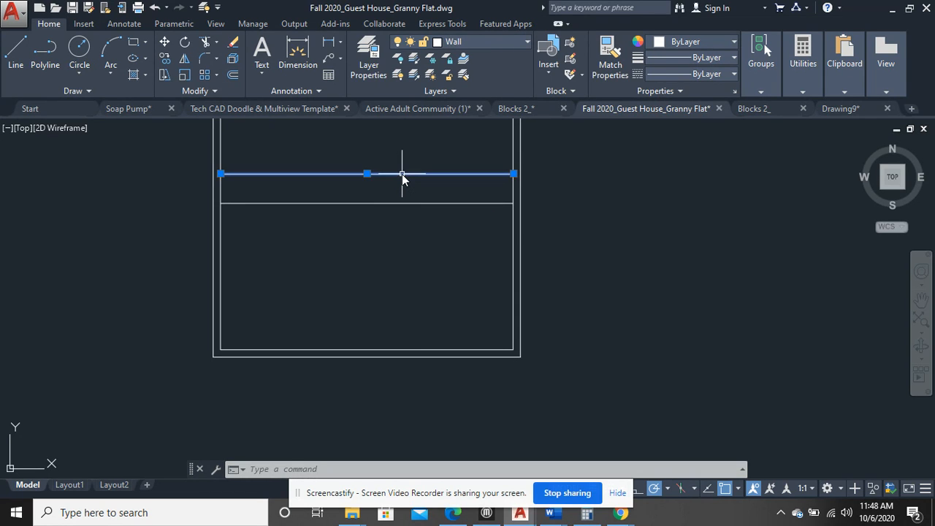
pyautogui.press('Delete')
# Offset the horizontal dividing line 2" to both sides, once above and once below.
pyautogui.write('o')
pyautogui.press('Return')
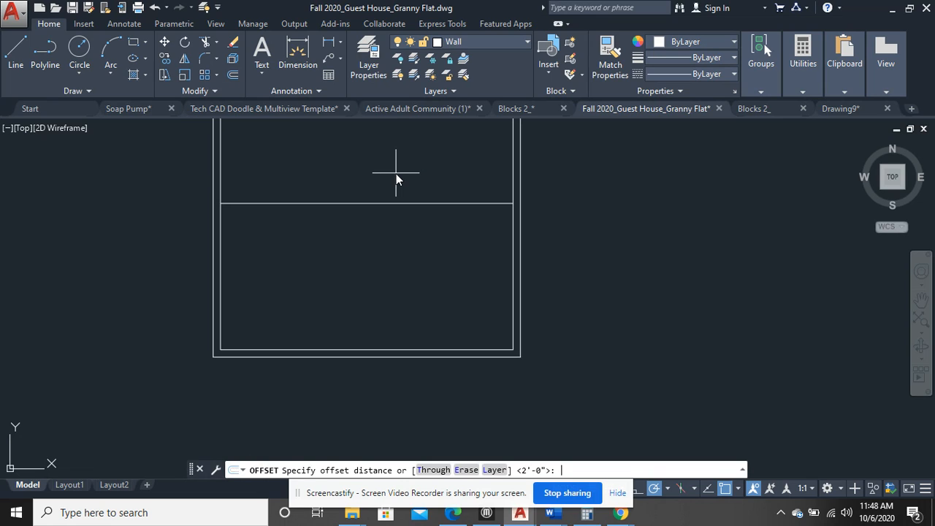
pyautogui.press('Return')
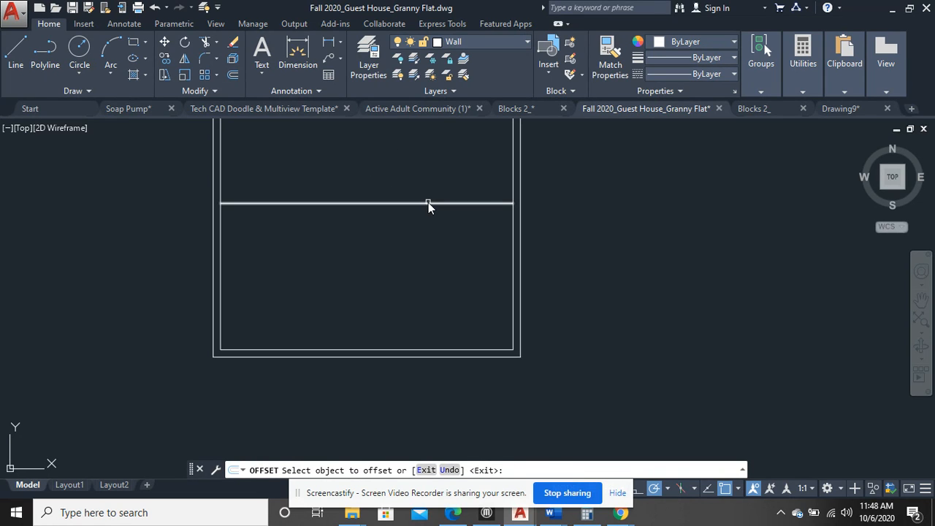
pyautogui.scroll(4, 429, 201)
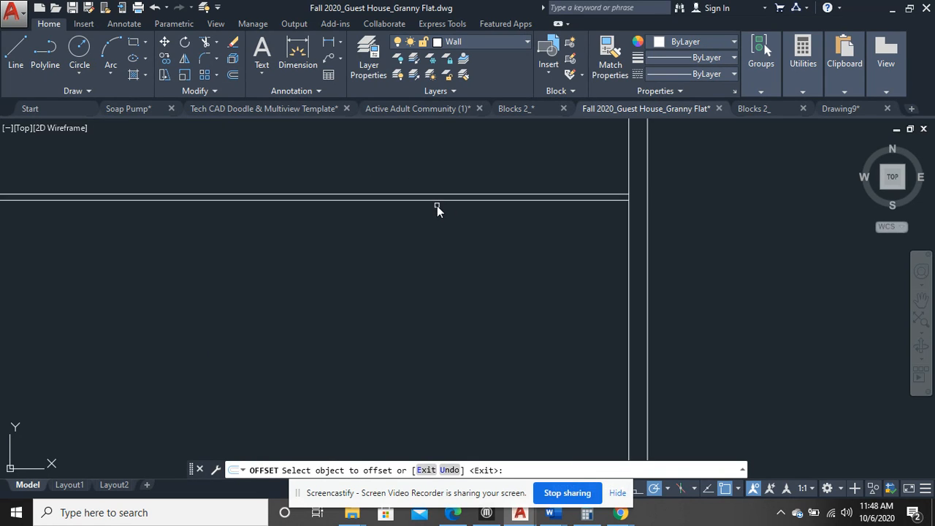
pyautogui.click(439, 201)
pyautogui.click(441, 219)
pyautogui.rightClick(446, 229)
pyautogui.click(470, 241)
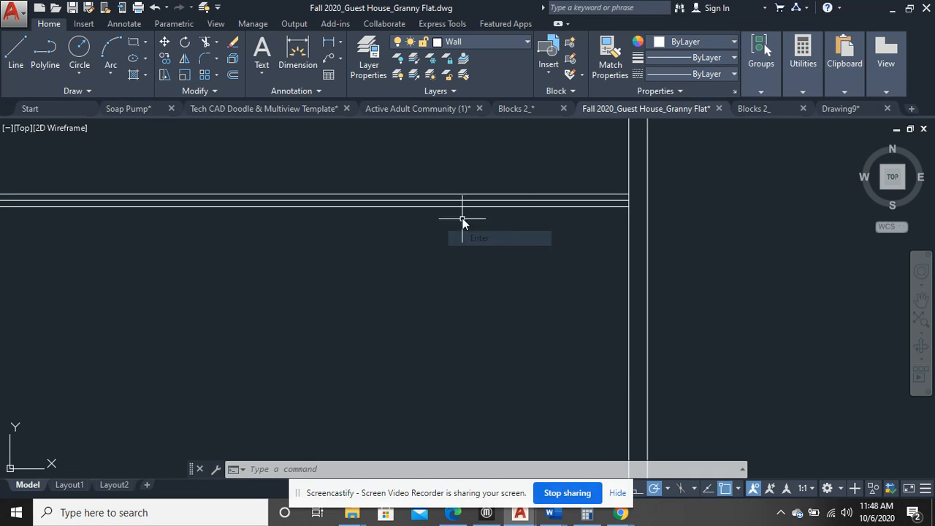
# Delete the original centre line of the partition, keeping the two offset lines.
pyautogui.click(451, 199)
pyautogui.press('Escape')
pyautogui.scroll(-3, 436, 233)
pyautogui.scroll(-1, 413, 254)
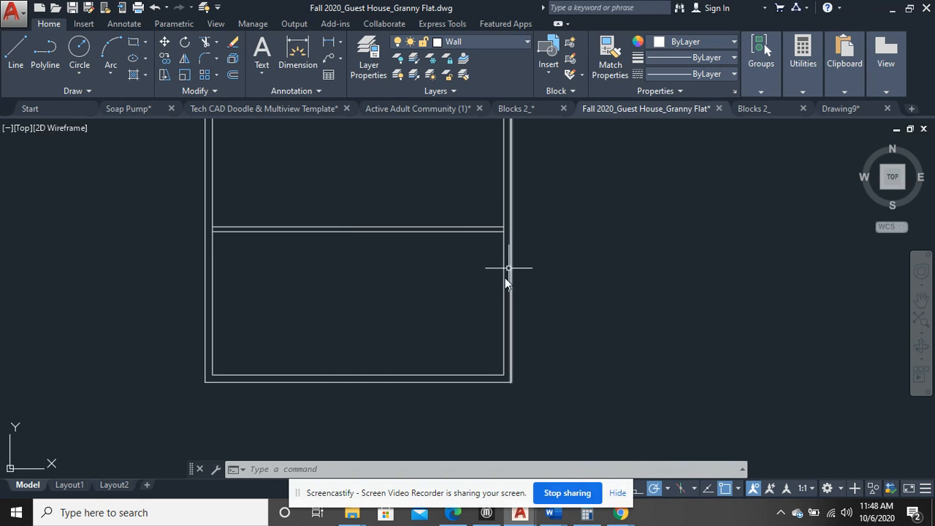
# Trim the right exterior wall's inner line between the two partition lines to open the wall junction.
pyautogui.scroll(3, 471, 247)
pyautogui.moveTo(490, 236)
pyautogui.mouseDown(button='middle')
pyautogui.moveTo(490, 277)
pyautogui.moveTo(468, 307)
pyautogui.mouseUp(button='middle')
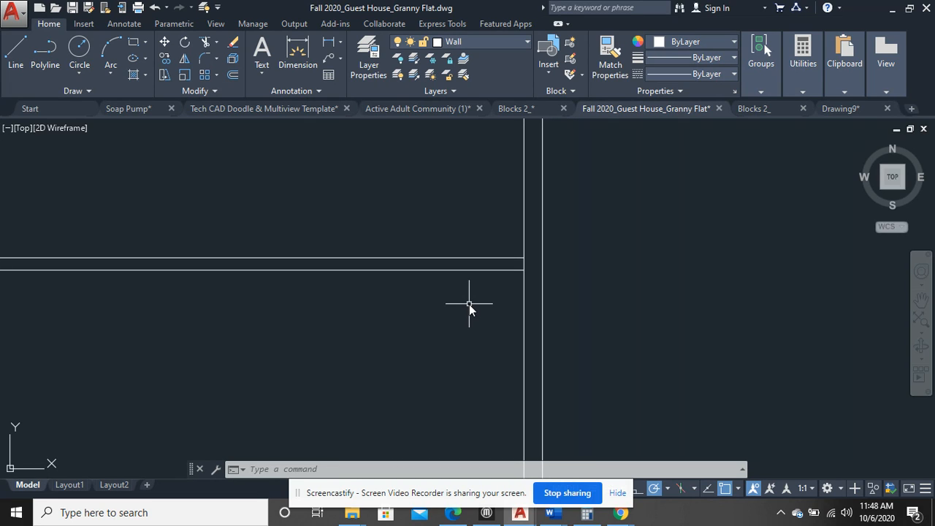
pyautogui.write('tr')
pyautogui.press('Return')
pyautogui.press('Return')
pyautogui.scroll(2, 512, 263)
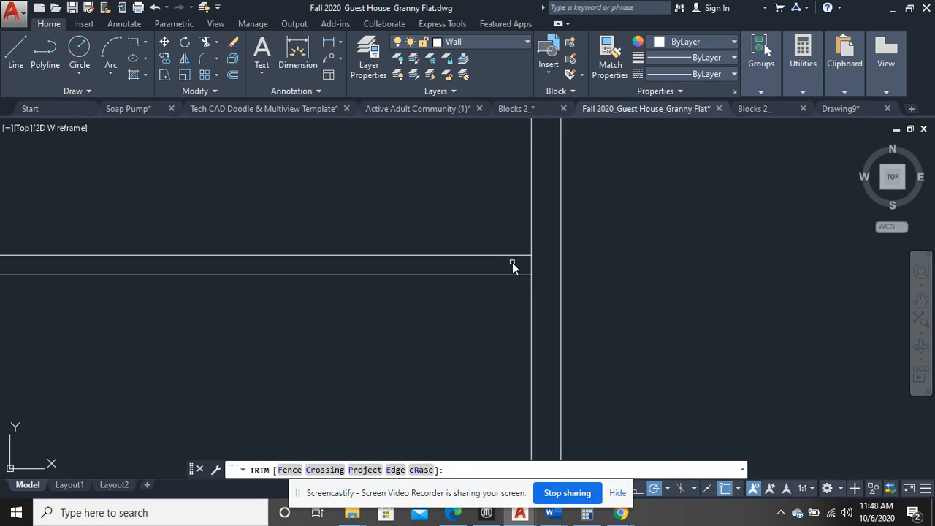
pyautogui.scroll(2, 512, 262)
pyautogui.click(558, 270)
pyautogui.click(512, 259)
# Trim the left exterior wall's inner line between the two partition lines and finish trimming.
pyautogui.scroll(-3, 497, 283)
pyautogui.moveTo(184, 307); pyautogui.dragTo(586, 311, button='middle')
pyautogui.scroll(5, 131, 288)
pyautogui.click(387, 263)
pyautogui.click(315, 255)
pyautogui.rightClick(388, 305)
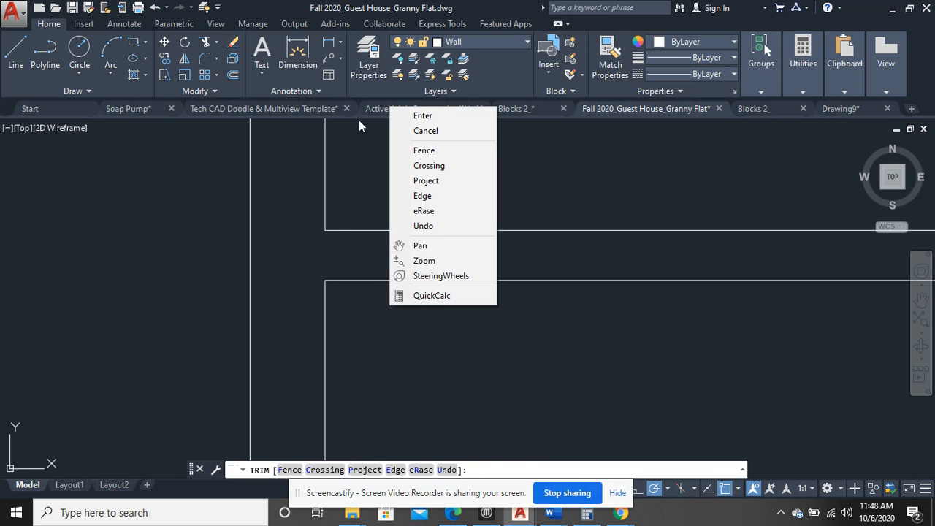
pyautogui.click(401, 116)
# Draw a closed 20' by 20' square polyline to the right of the partitioned floor plan.
pyautogui.scroll(-8, 426, 181)
pyautogui.scroll(-2, 494, 204)
pyautogui.moveTo(567, 207)
pyautogui.mouseDown(button='middle')
pyautogui.moveTo(480, 238)
pyautogui.moveTo(168, 287)
pyautogui.mouseUp(button='middle')
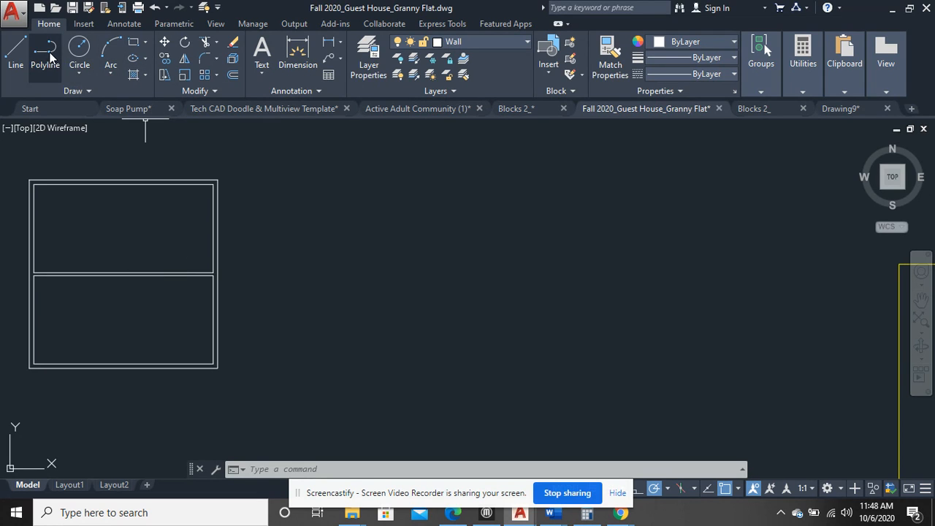
pyautogui.write('pl')
pyautogui.press('Return')
pyautogui.click(314, 366)
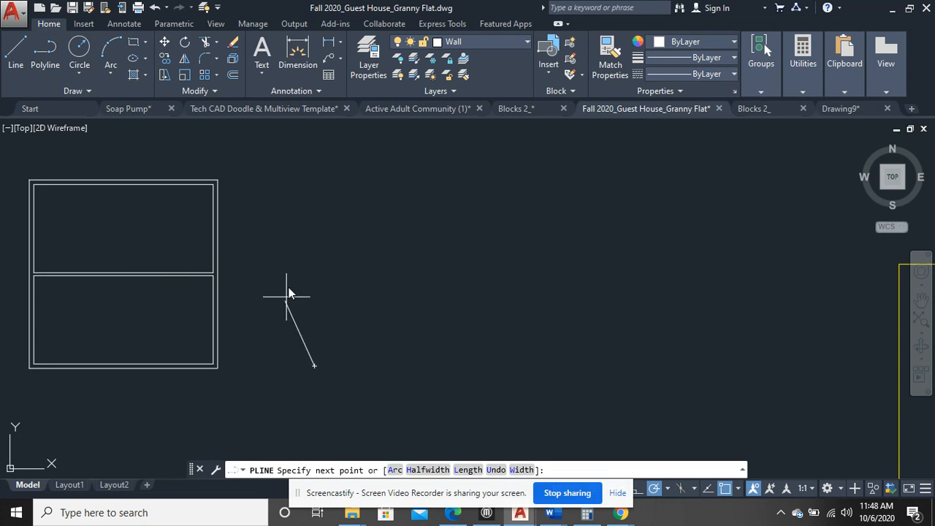
pyautogui.write("20'")
pyautogui.press('Return')
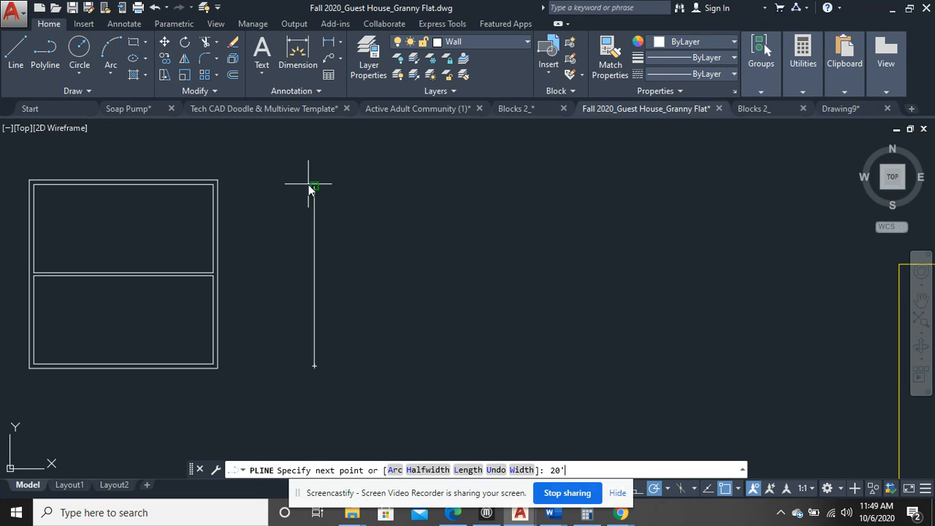
pyautogui.write("20'")
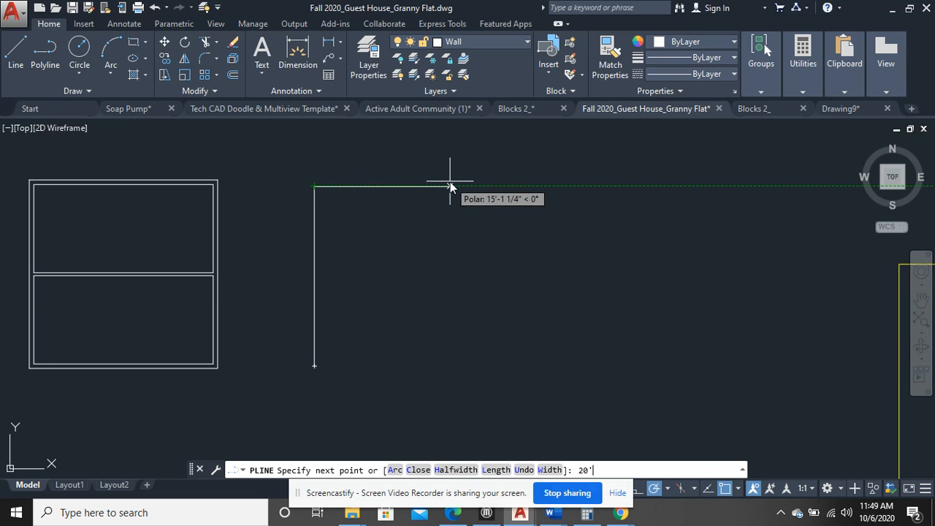
pyautogui.press('Return')
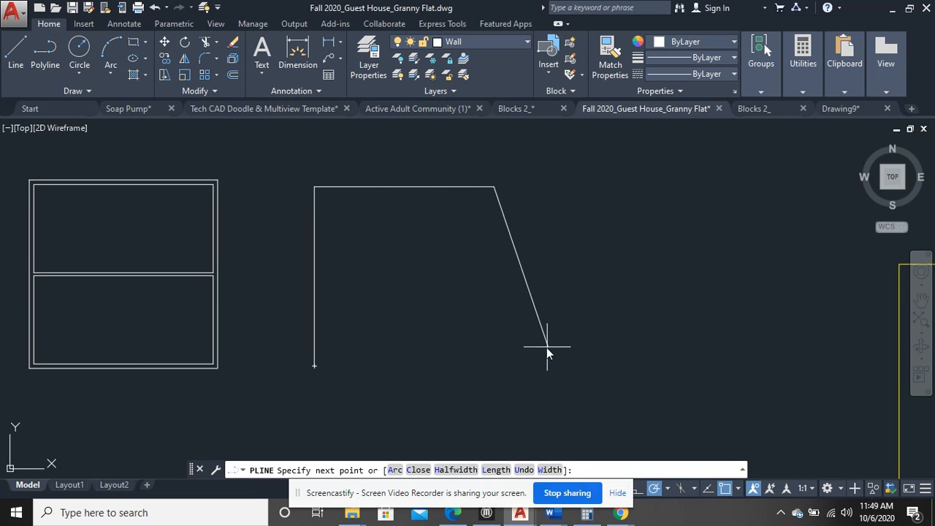
pyautogui.write('20')
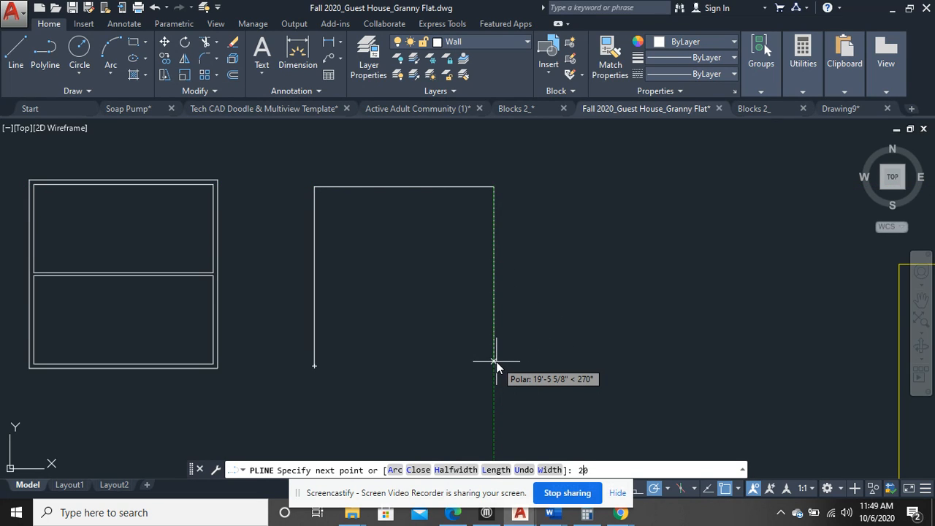
pyautogui.write("'")
pyautogui.press('Return')
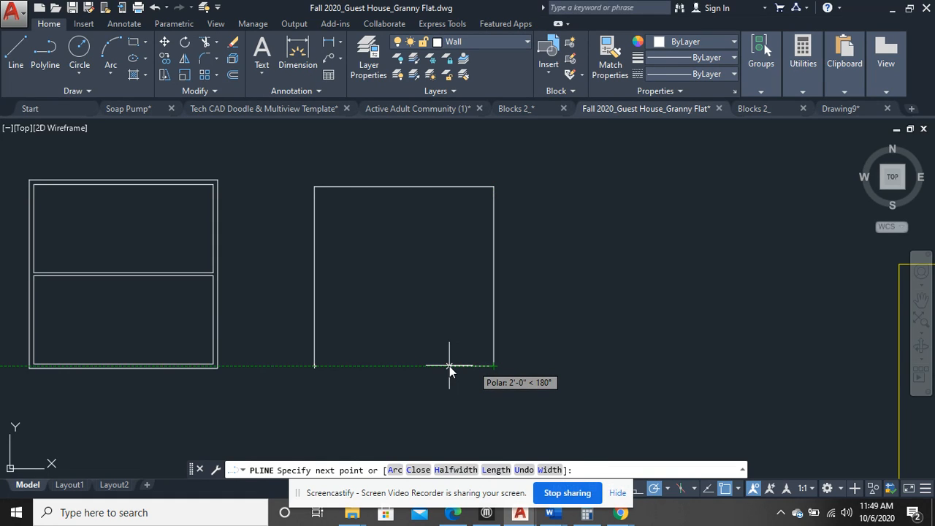
pyautogui.write('c')
pyautogui.press('Return')
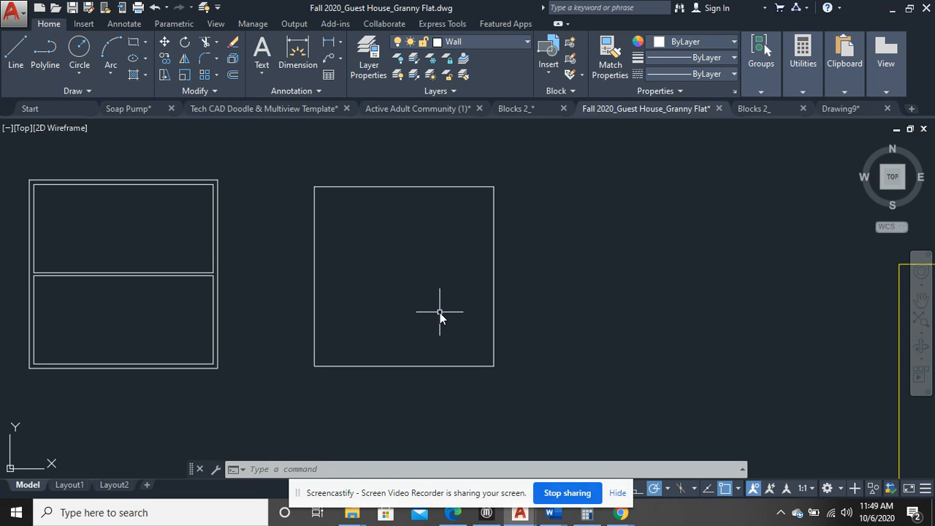
# Offset the new 20' square 6" outward to form its exterior walls.
pyautogui.write('o')
pyautogui.press('Return')
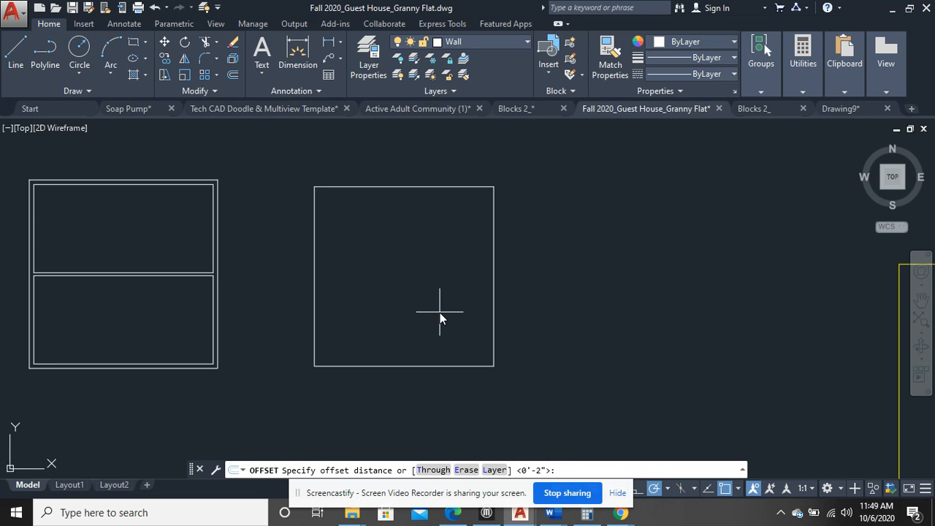
pyautogui.write('6')
pyautogui.press('Return')
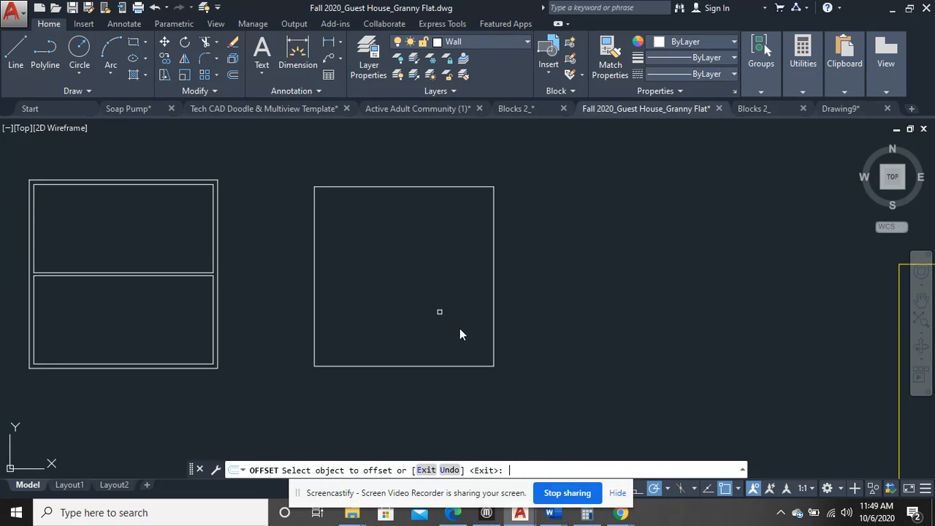
pyautogui.click(473, 365)
pyautogui.click(476, 401)
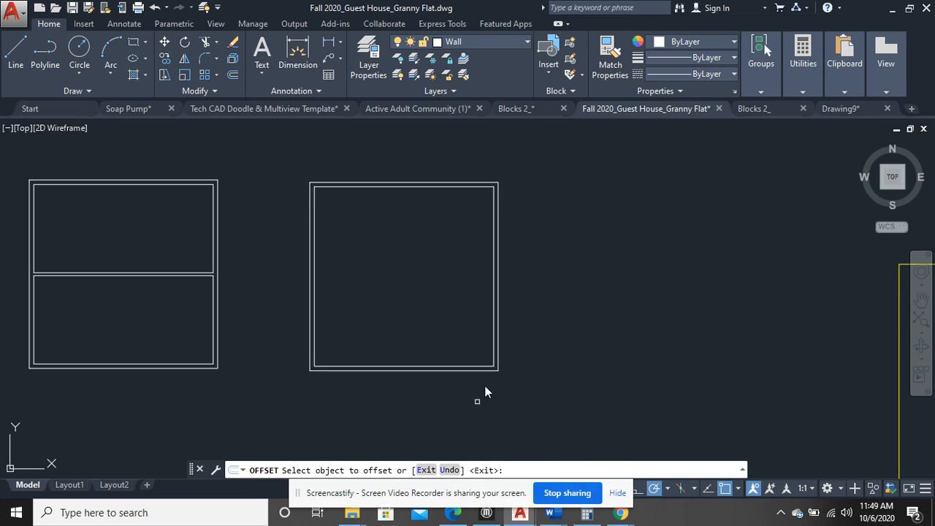
pyautogui.rightClick(545, 300)
pyautogui.click(563, 309)
# With Ortho on, draw a vertical 20' line upward as the first side of a third square, beside the offset square.
pyautogui.scroll(-2, 578, 294)
pyautogui.moveTo(578, 293); pyautogui.dragTo(358, 273, button='middle')
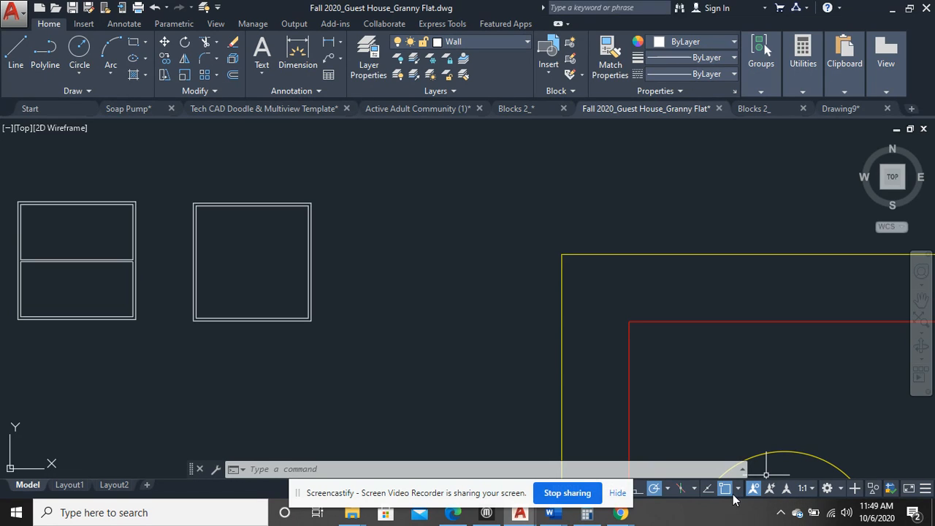
pyautogui.moveTo(507, 495); pyautogui.dragTo(428, 490)
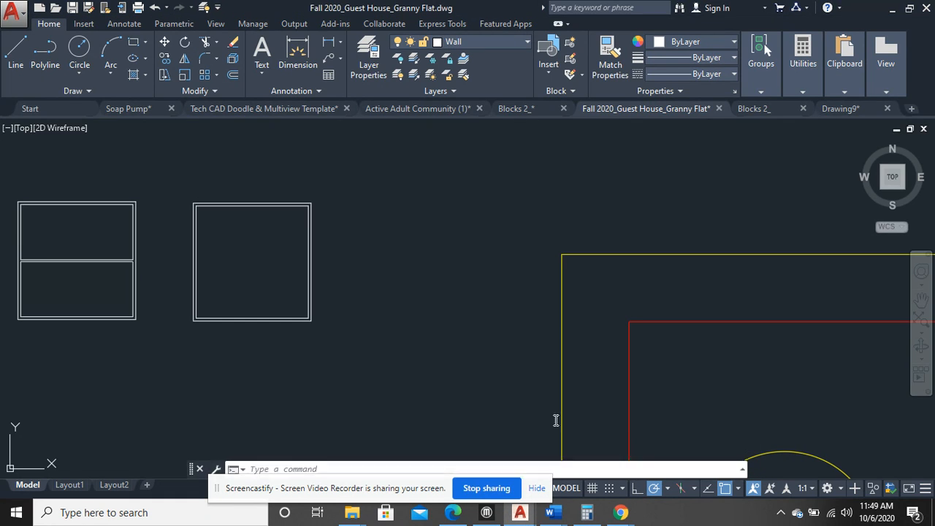
pyautogui.click(16, 51)
pyautogui.click(365, 323)
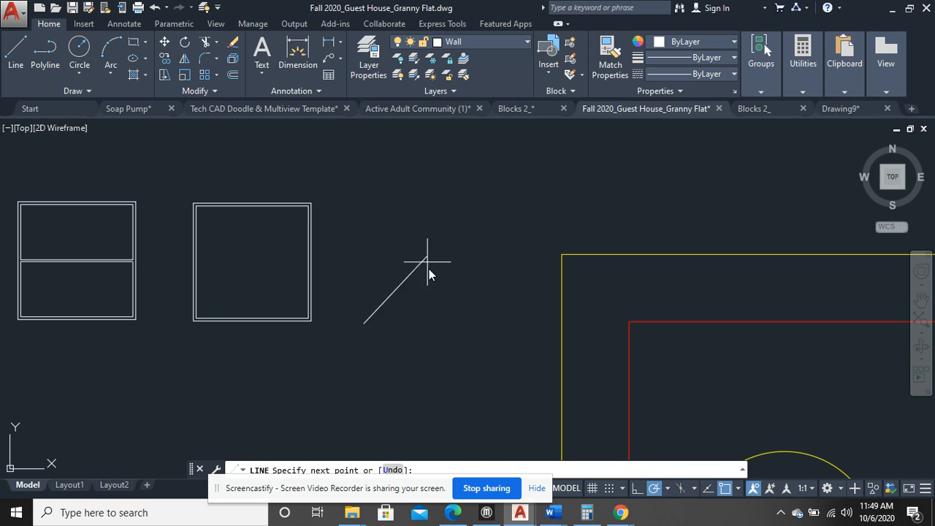
pyautogui.click(636, 489)
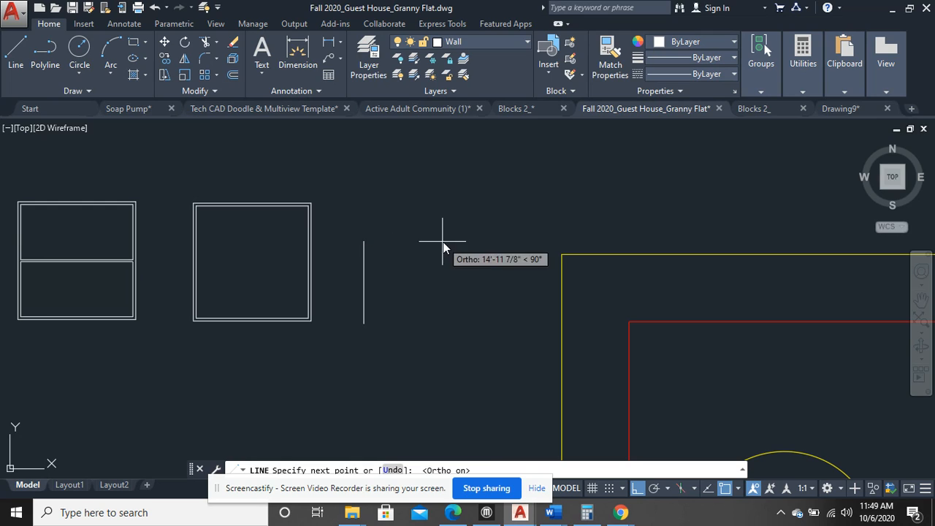
pyautogui.write("20'")
pyautogui.press('Return')
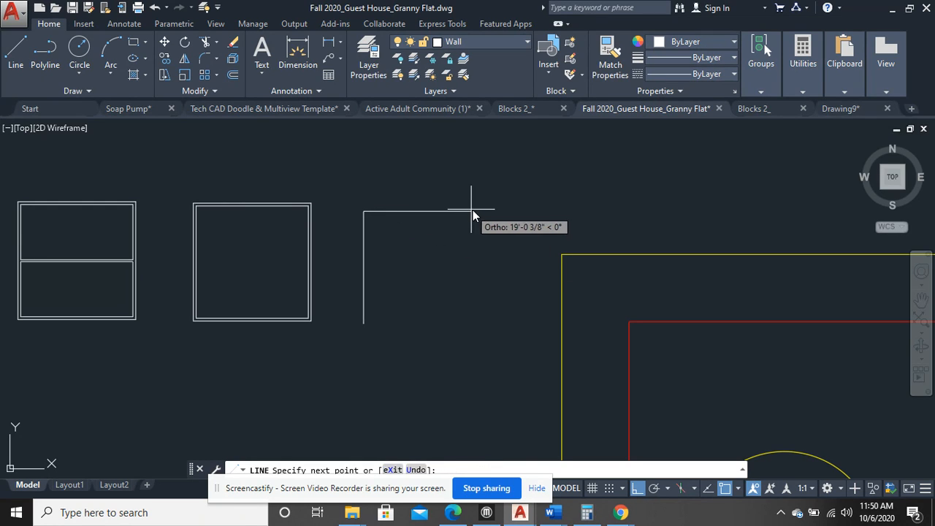
# Complete the third square with 20' top and right lines and a bottom line back to the starting point.
pyautogui.write("20'")
pyautogui.press('Return')
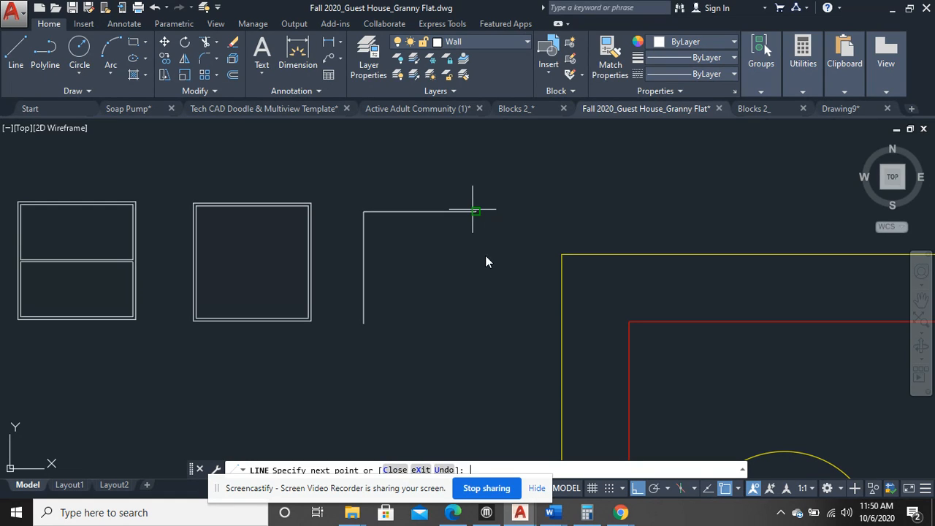
pyautogui.write("20'")
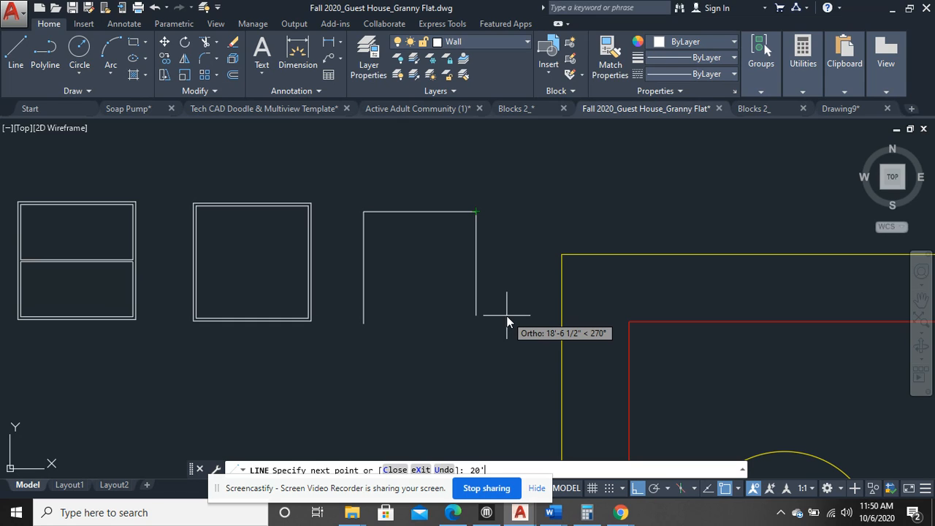
pyautogui.press('Return')
pyautogui.click(363, 322)
pyautogui.rightClick(404, 301)
pyautogui.click(421, 306)
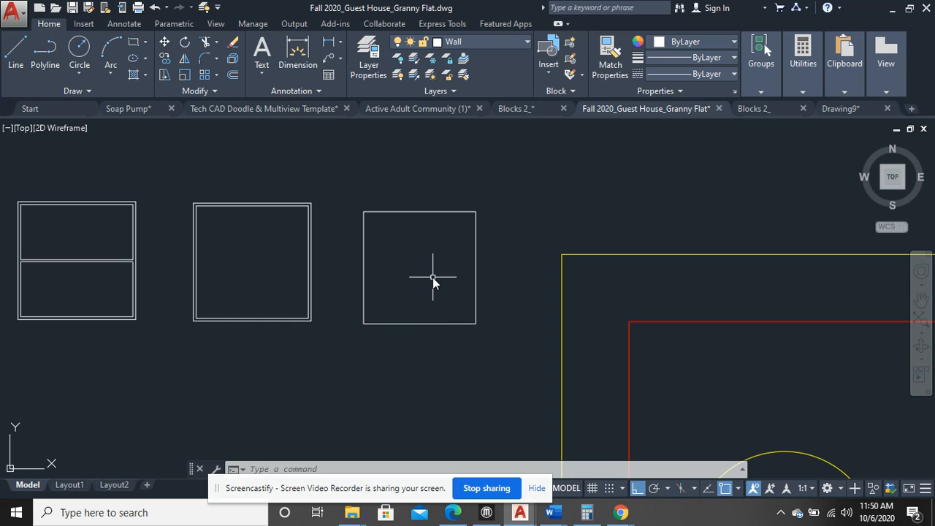
# Offset the third square's bottom and right lines 6" outward.
pyautogui.scroll(2, 432, 277)
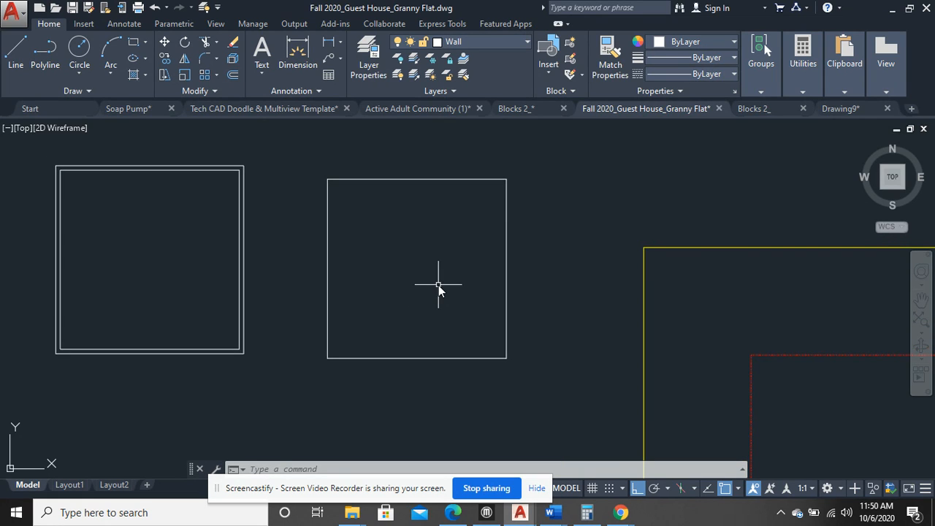
pyautogui.write('o')
pyautogui.press('Return')
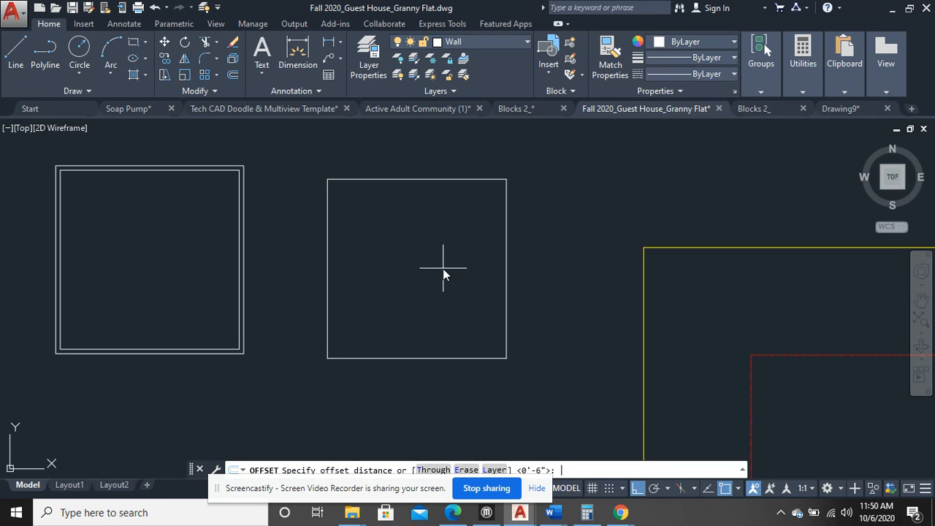
pyautogui.write('6')
pyautogui.press('Return')
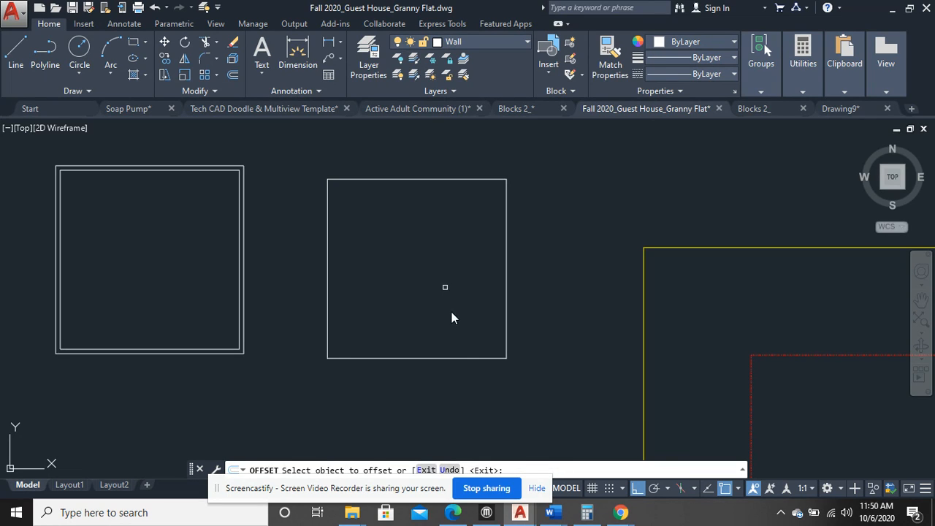
pyautogui.click(479, 359)
pyautogui.click(480, 370)
pyautogui.click(505, 329)
pyautogui.click(584, 339)
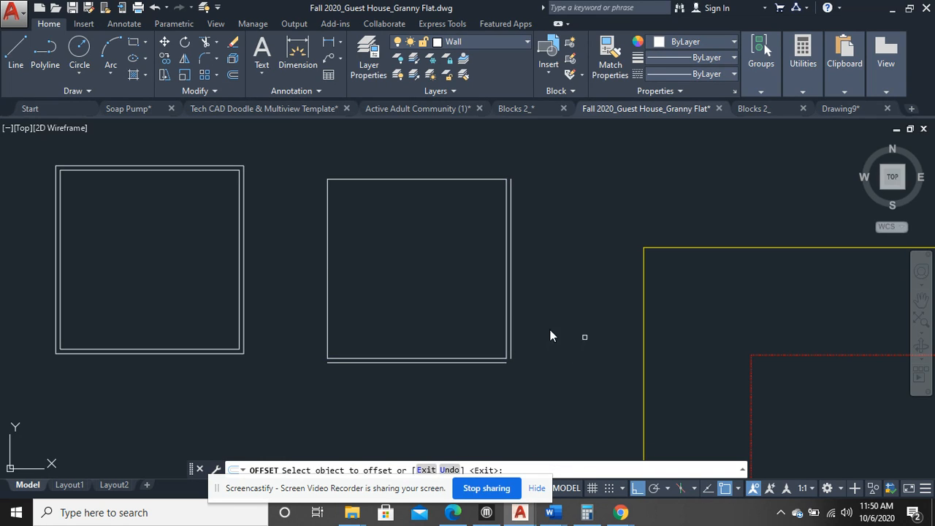
# Offset the third square's left and top lines outward by the same distance and finish offsetting.
pyautogui.click(330, 251)
pyautogui.click(306, 249)
pyautogui.click(382, 181)
pyautogui.click(382, 164)
pyautogui.rightClick(386, 170)
pyautogui.click(388, 175)
# Fillet the outer left and top wall lines with a radius of 0 to close the upper-left corner.
pyautogui.moveTo(382, 228); pyautogui.dragTo(389, 224, button='middle')
pyautogui.scroll(5, 326, 229)
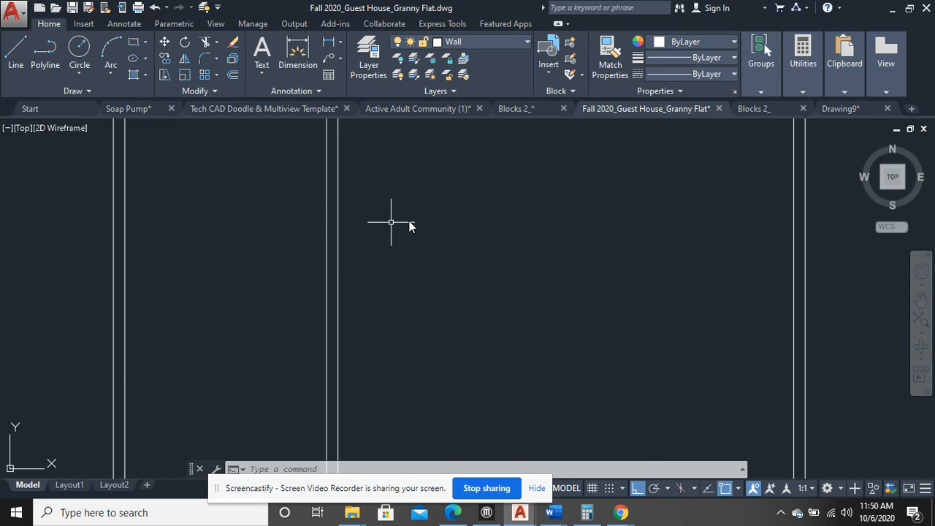
pyautogui.moveTo(309, 282); pyautogui.dragTo(300, 272, button='middle')
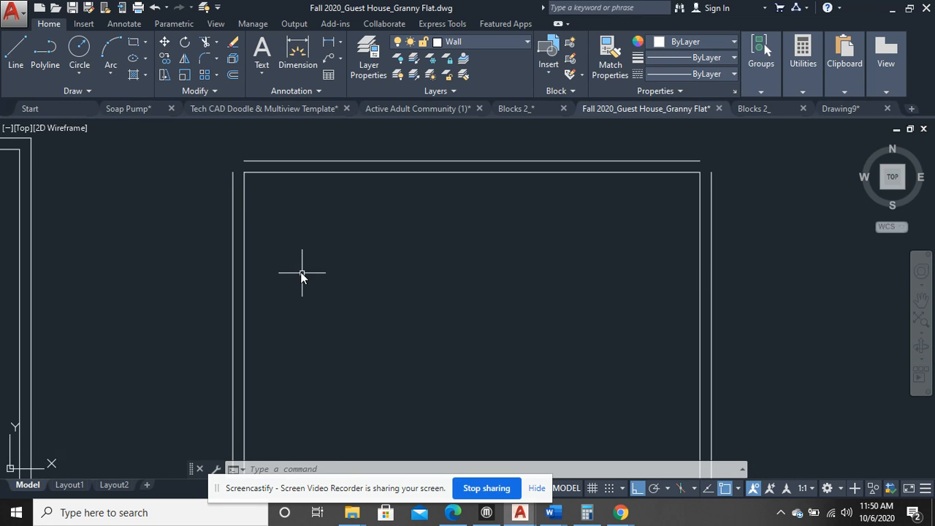
pyautogui.click(208, 61)
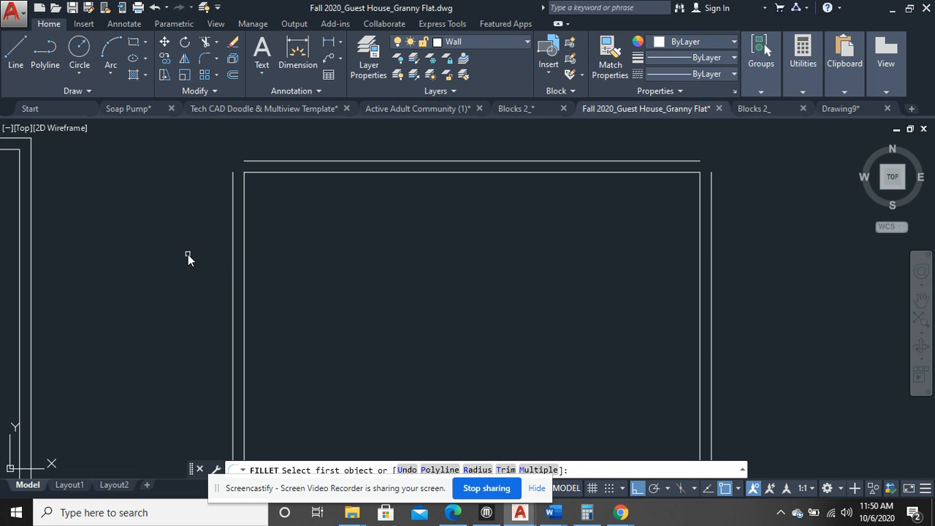
pyautogui.click(475, 470)
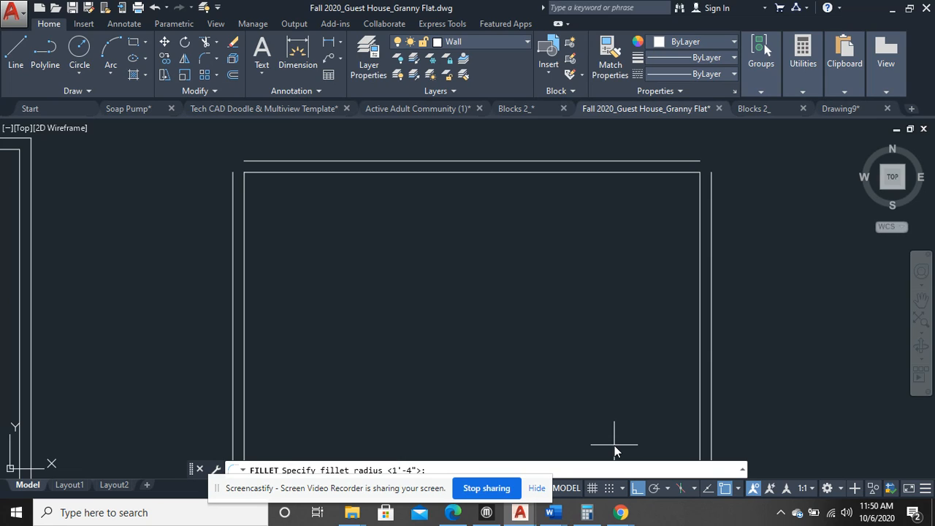
pyautogui.write('0')
pyautogui.press('Return')
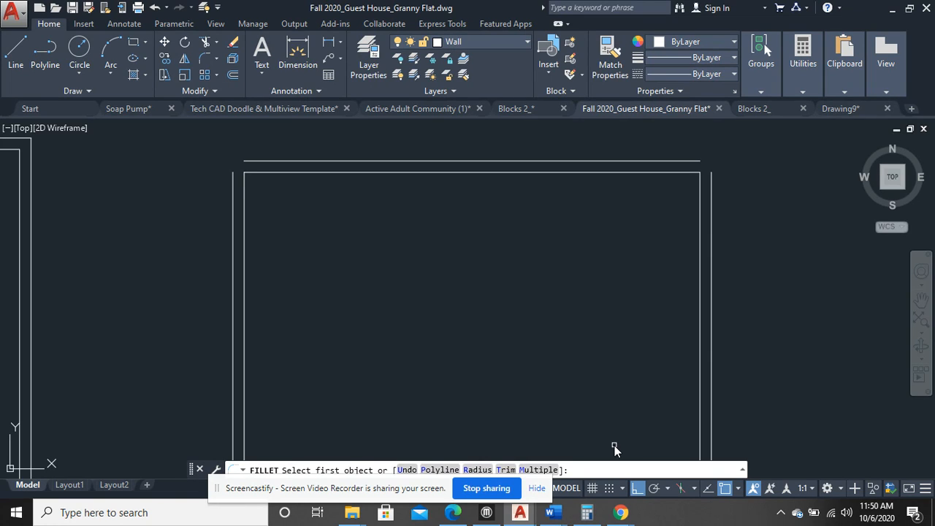
pyautogui.click(234, 182)
pyautogui.click(248, 164)
# Fillet the outer top and right wall lines to close the third square's upper-right corner.
pyautogui.rightClick(444, 208)
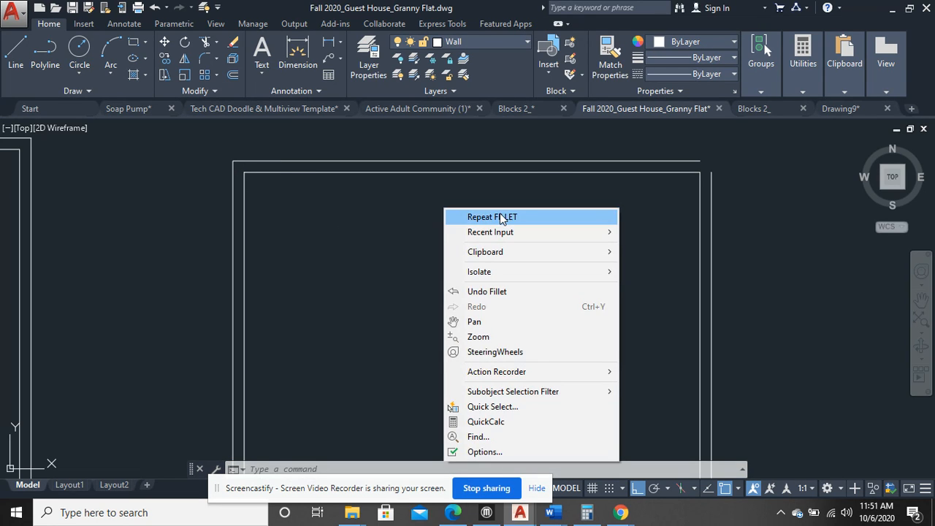
pyautogui.click(501, 217)
pyautogui.click(700, 162)
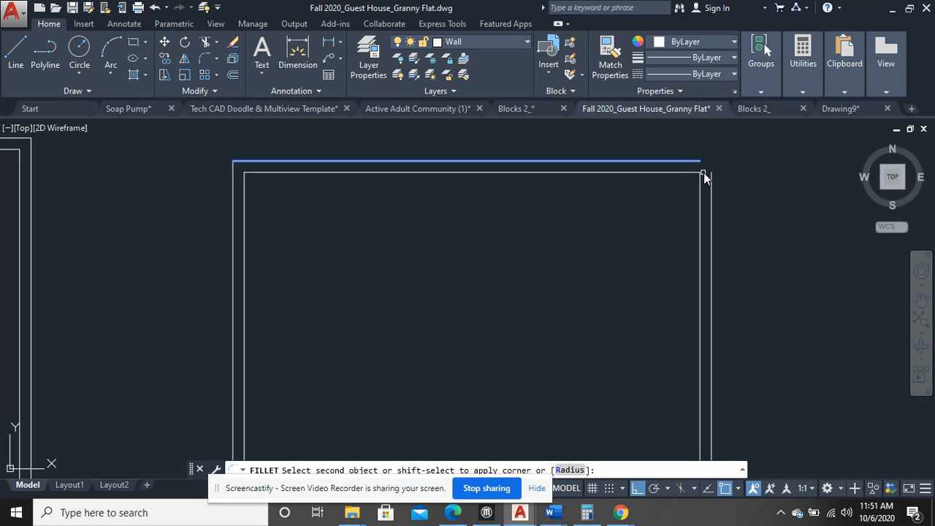
pyautogui.click(712, 184)
# Fillet the outer right and bottom wall lines to close the third square's lower-right corner.
pyautogui.rightClick(729, 212)
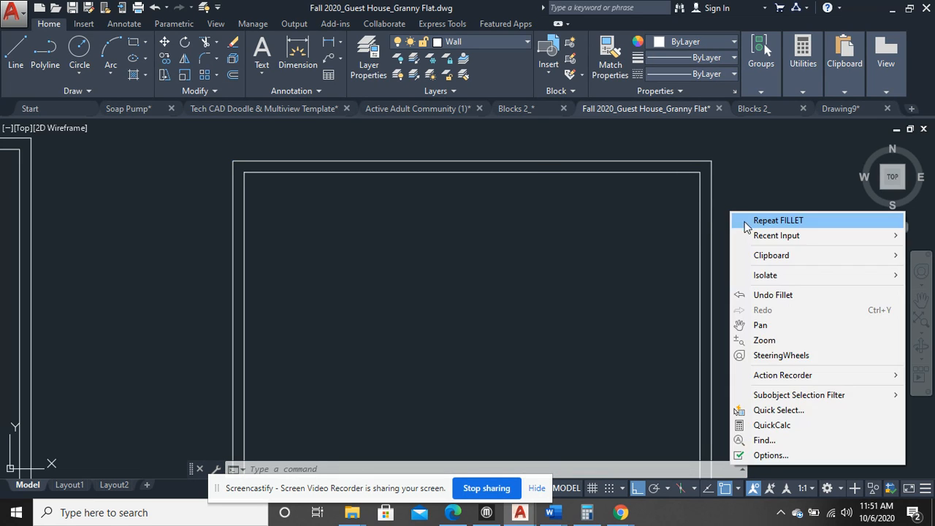
pyautogui.click(743, 221)
pyautogui.scroll(-4, 740, 289)
pyautogui.scroll(4, 701, 285)
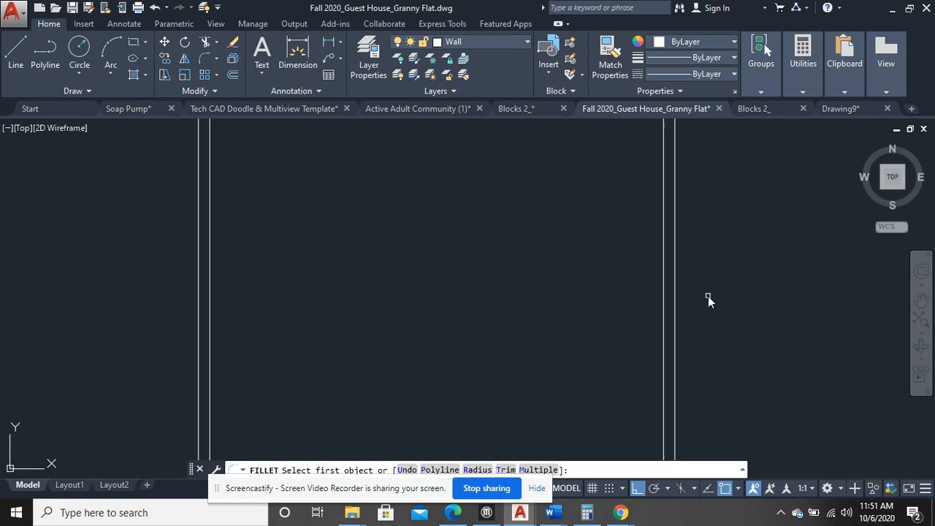
pyautogui.moveTo(703, 374); pyautogui.dragTo(683, 314, button='middle')
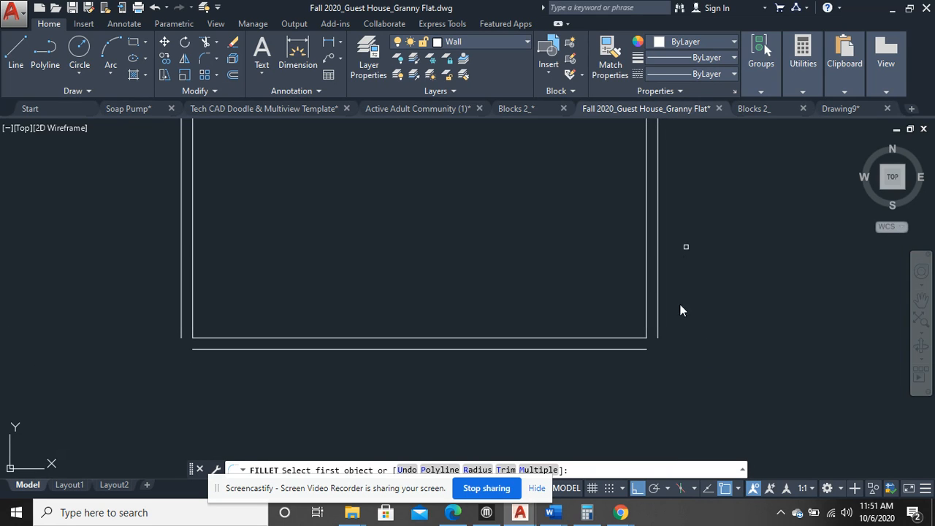
pyautogui.click(656, 336)
pyautogui.click(637, 349)
# Fillet the outer bottom and left wall lines to close the lower-left corner, and end the Fillet command.
pyautogui.rightClick(468, 285)
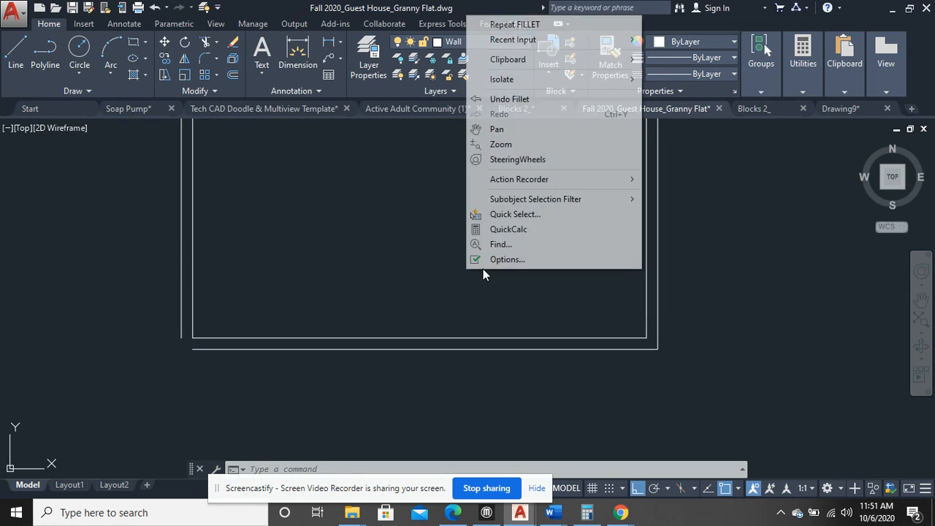
pyautogui.click(512, 22)
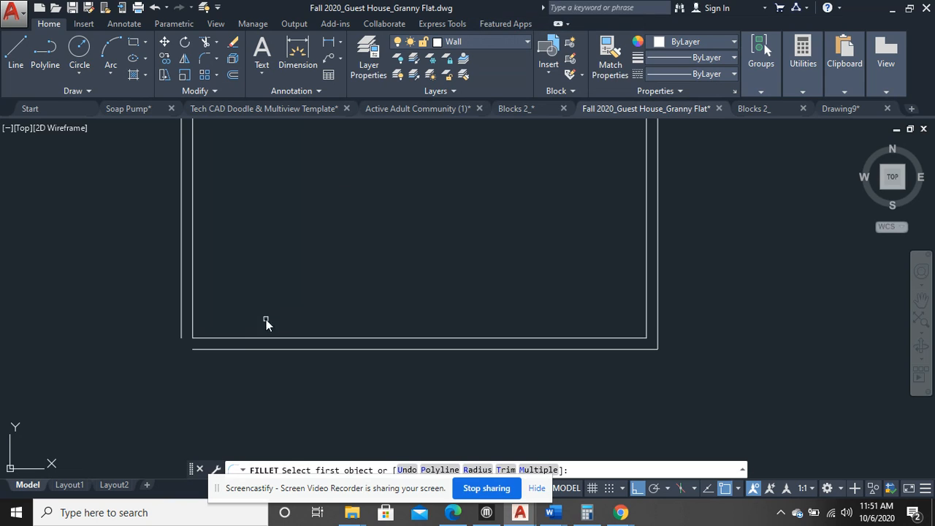
pyautogui.click(196, 349)
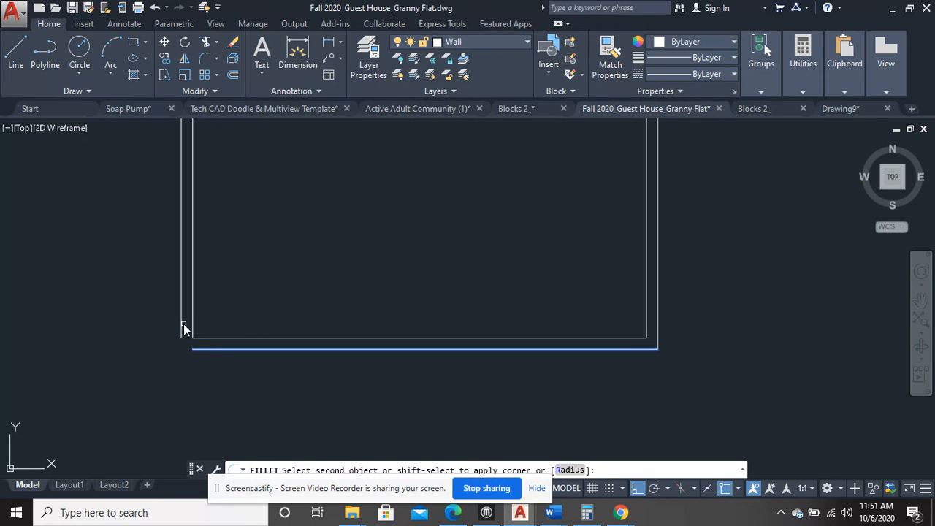
pyautogui.click(181, 322)
pyautogui.rightClick(538, 235)
pyautogui.click(567, 242)
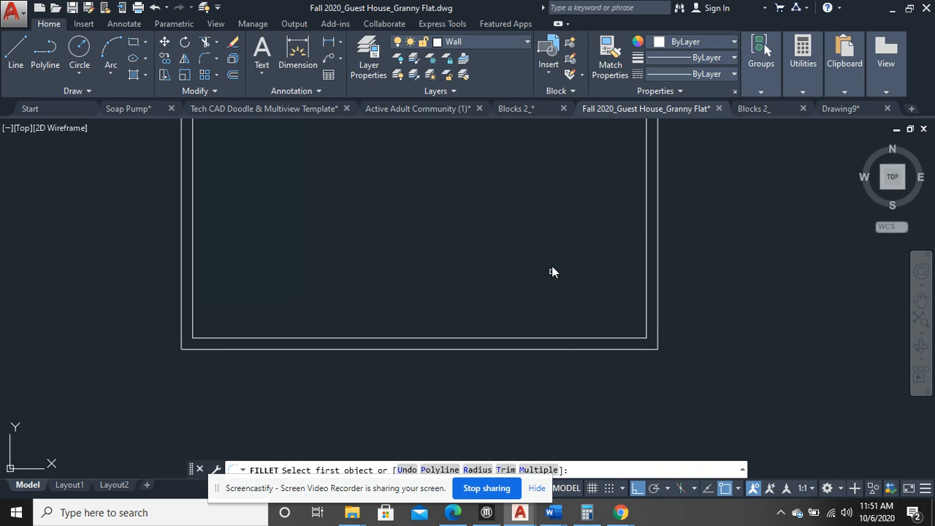
pyautogui.press('Escape')
# Select the middle square's inner and outer wall polylines with a crossing window, and clear the selection.
pyautogui.scroll(-5, 551, 265)
pyautogui.moveTo(548, 265); pyautogui.dragTo(620, 285, button='middle')
pyautogui.click(340, 263)
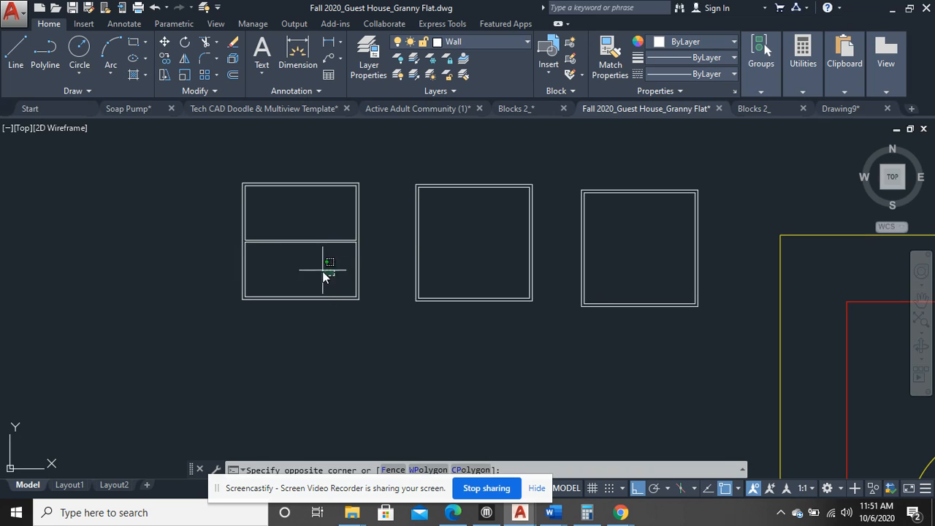
pyautogui.click(322, 271)
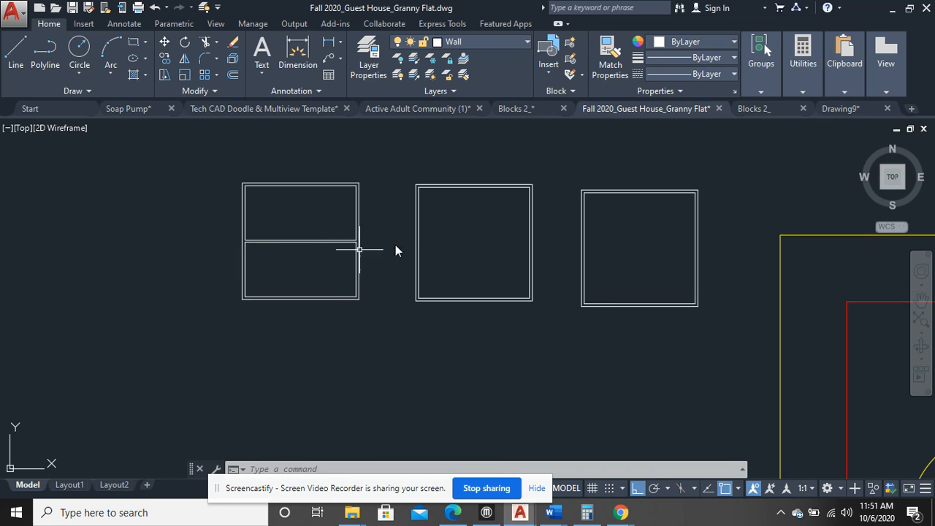
pyautogui.click(492, 307)
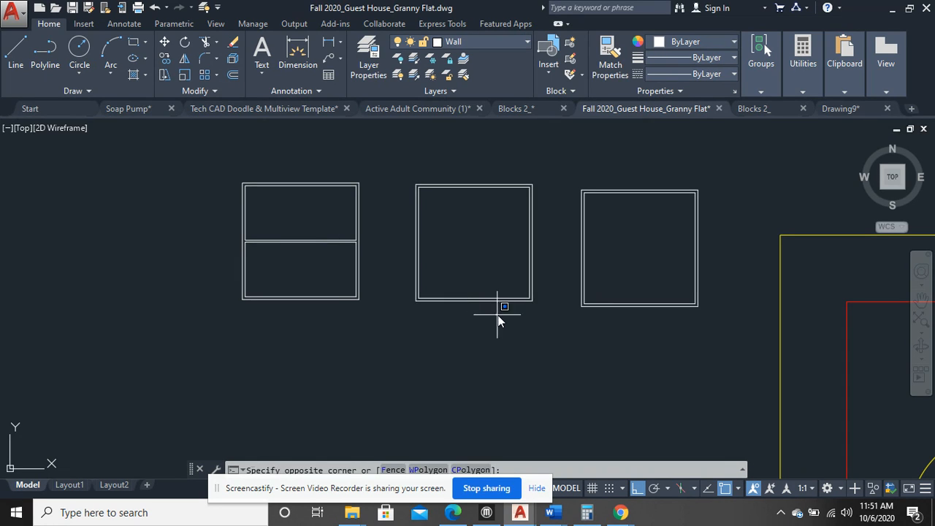
pyautogui.click(482, 282)
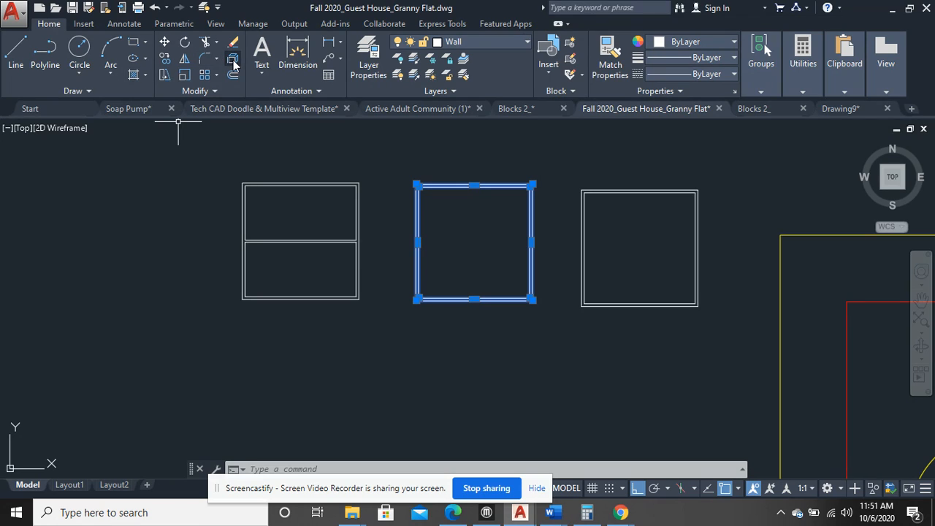
pyautogui.press('Escape')
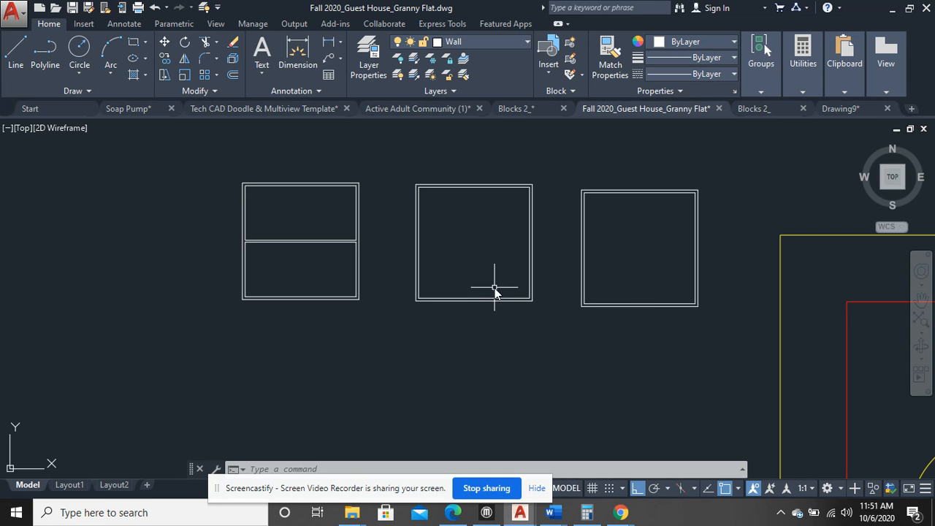
# Delete the third square's inner and outer wall lines, beside the middle square.
pyautogui.scroll(5, 497, 284)
pyautogui.moveTo(494, 255); pyautogui.dragTo(498, 309, button='middle')
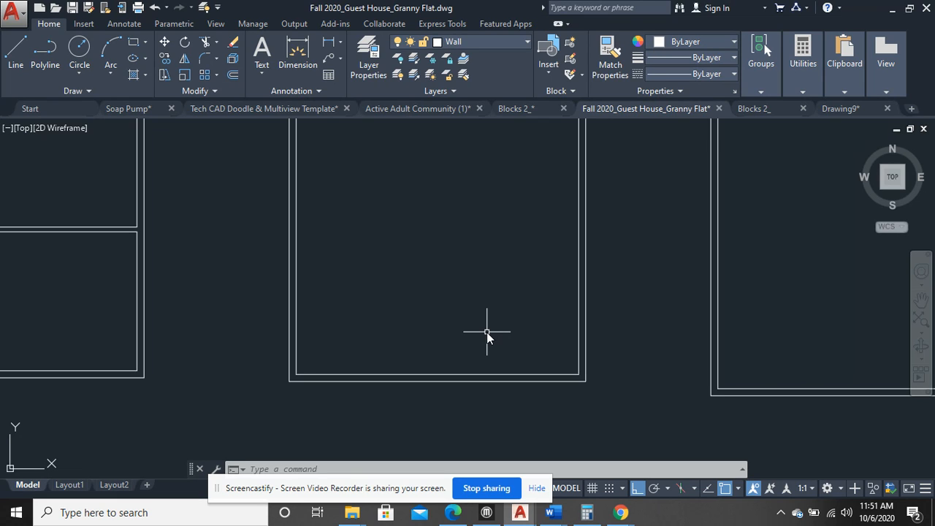
pyautogui.moveTo(414, 323); pyautogui.dragTo(372, 317, button='middle')
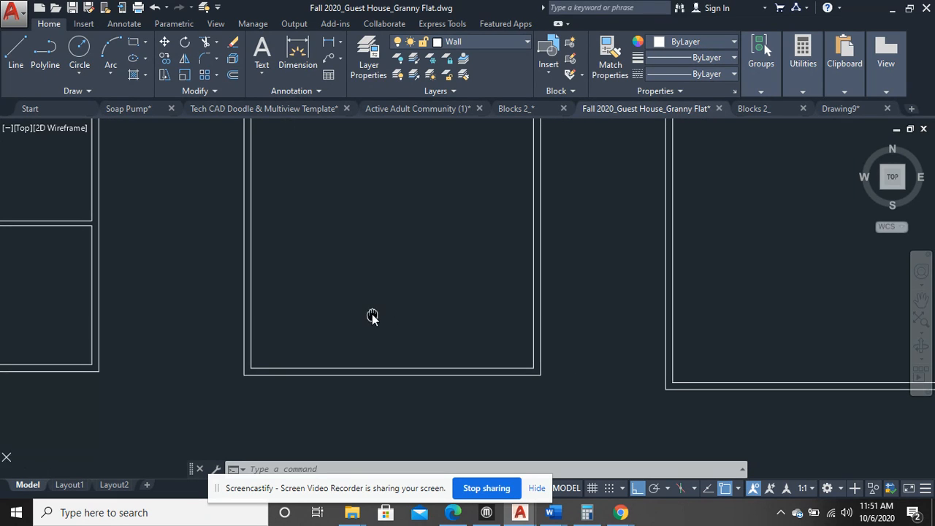
pyautogui.scroll(-2, 455, 309)
pyautogui.moveTo(509, 313); pyautogui.dragTo(361, 317, button='middle')
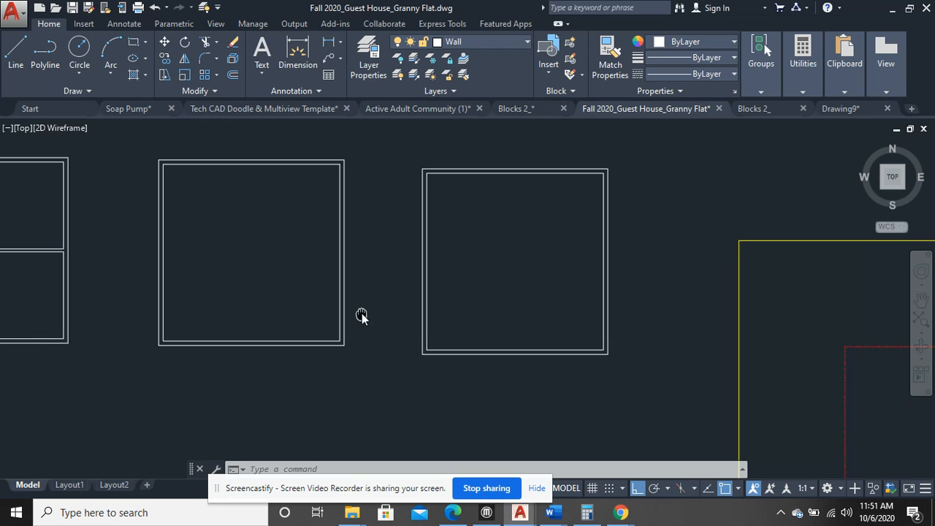
pyautogui.click(661, 401)
pyautogui.click(393, 169)
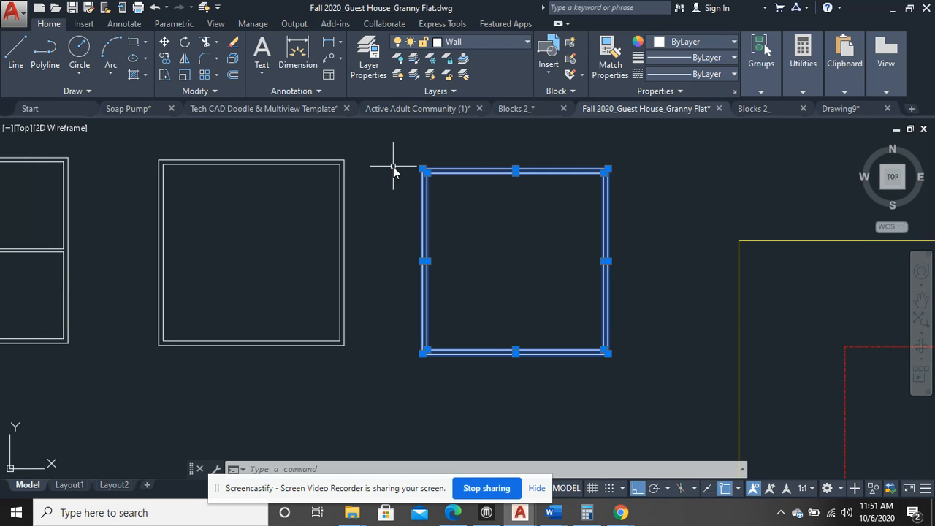
pyautogui.press('Delete')
# Select the inner bottom and inner left wall lines at the middle square's lower-left corner, and clear the selection.
pyautogui.moveTo(355, 282); pyautogui.dragTo(459, 277, button='middle')
pyautogui.scroll(2, 459, 265)
pyautogui.moveTo(311, 252); pyautogui.dragTo(342, 256, button='middle')
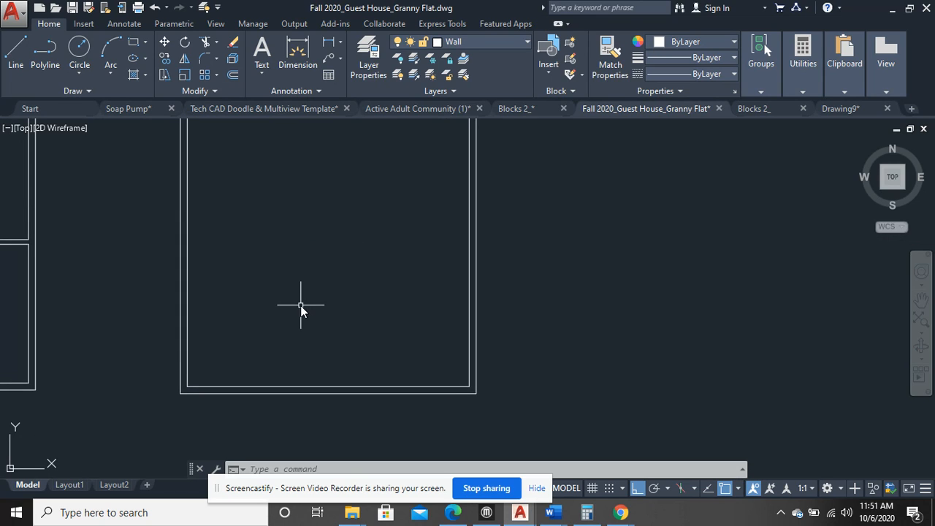
pyautogui.moveTo(244, 328)
pyautogui.mouseDown(button='middle')
pyautogui.moveTo(248, 296)
pyautogui.moveTo(223, 302)
pyautogui.mouseUp(button='middle')
pyautogui.scroll(2, 245, 295)
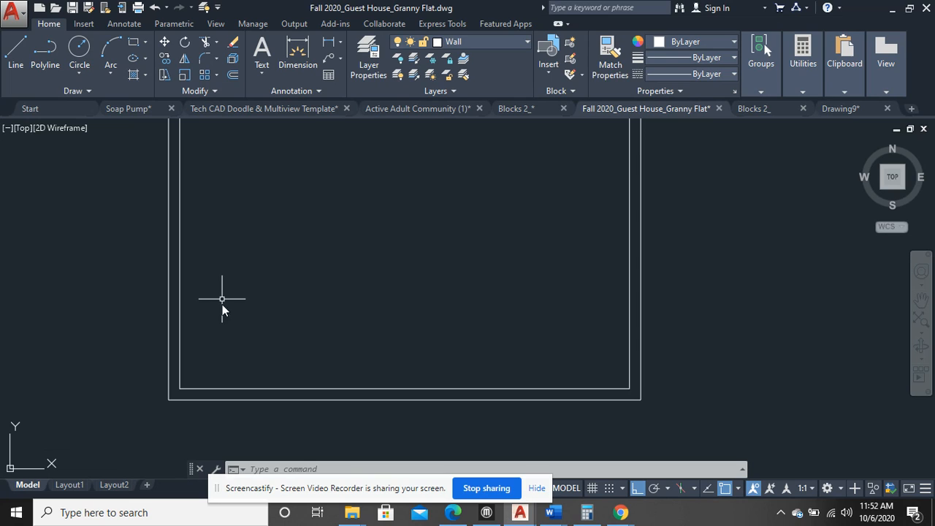
pyautogui.click(214, 381)
pyautogui.moveTo(213, 379)
pyautogui.mouseDown()
pyautogui.moveTo(305, 338)
pyautogui.moveTo(256, 328)
pyautogui.moveTo(249, 370)
pyautogui.moveTo(261, 360)
pyautogui.mouseUp()
pyautogui.press('F8')
pyautogui.scroll(3, 194, 365)
pyautogui.moveTo(320, 377)
pyautogui.mouseDown()
pyautogui.moveTo(277, 278)
pyautogui.moveTo(184, 260)
pyautogui.mouseUp()
pyautogui.scroll(3, 183, 375)
pyautogui.moveTo(183, 375); pyautogui.dragTo(182, 322, button='middle')
pyautogui.click(143, 345)
pyautogui.moveTo(144, 351)
pyautogui.mouseDown()
pyautogui.moveTo(178, 335)
pyautogui.moveTo(167, 322)
pyautogui.moveTo(142, 329)
pyautogui.moveTo(148, 336)
pyautogui.mouseUp()
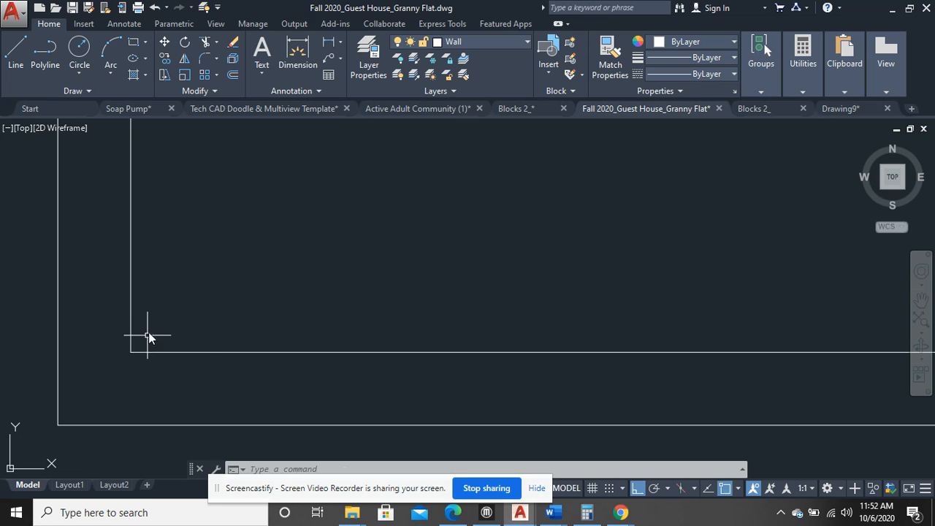
pyautogui.click(205, 352)
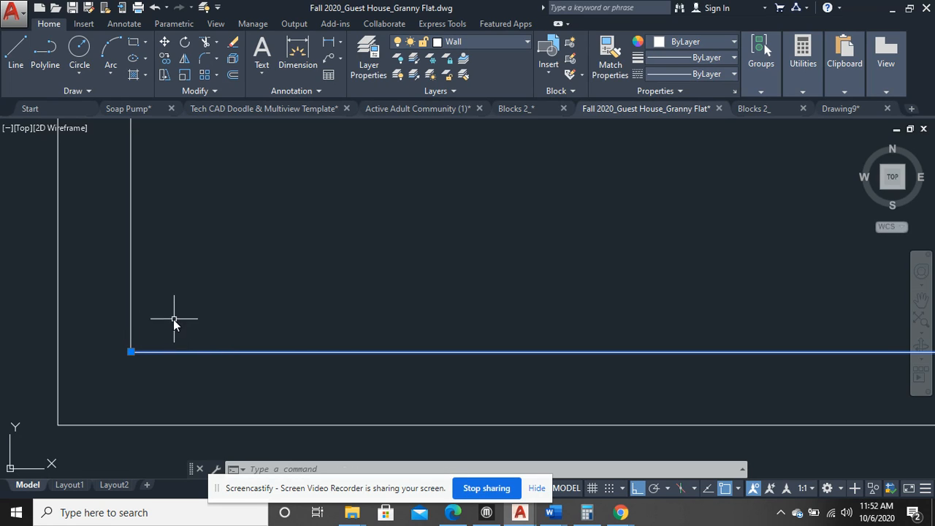
pyautogui.click(132, 291)
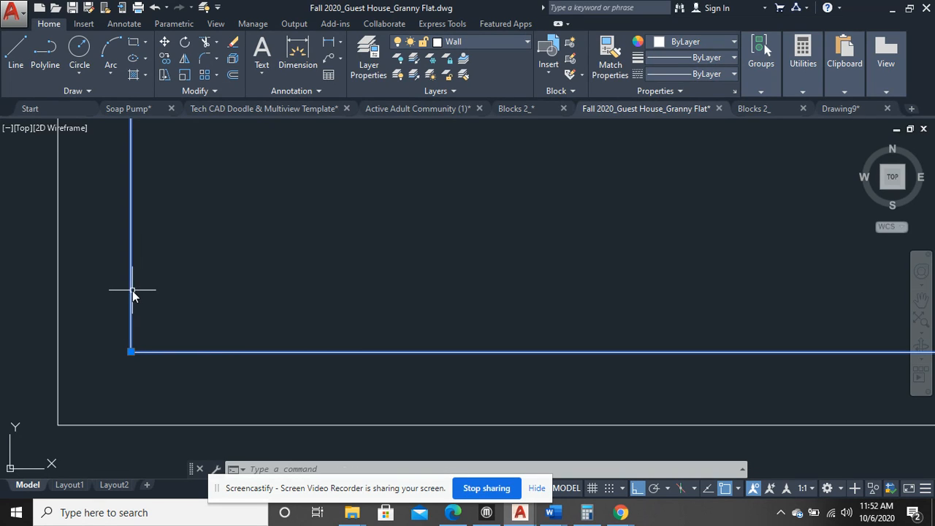
pyautogui.press('Escape')
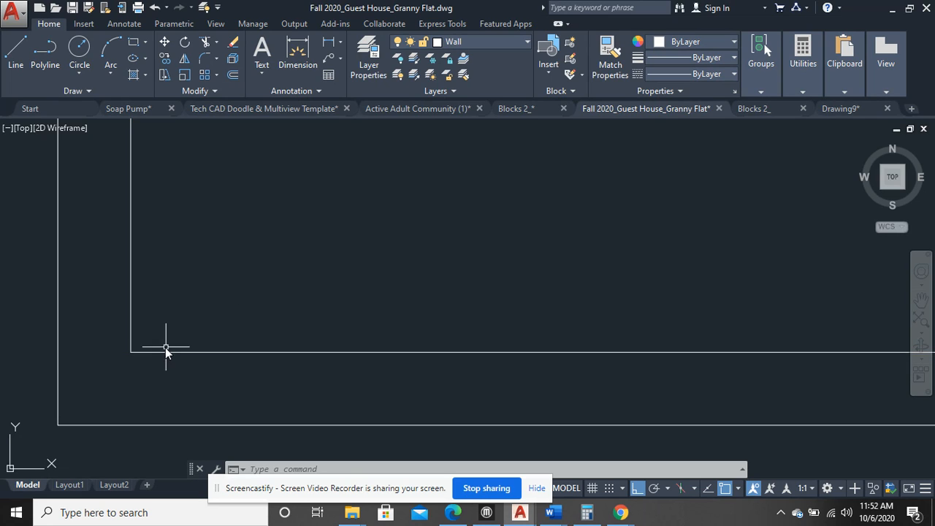
# Offset the middle square's inner left wall line into the room by about half the wall thickness.
pyautogui.scroll(-2, 299, 271)
pyautogui.moveTo(304, 250); pyautogui.dragTo(235, 277, button='middle')
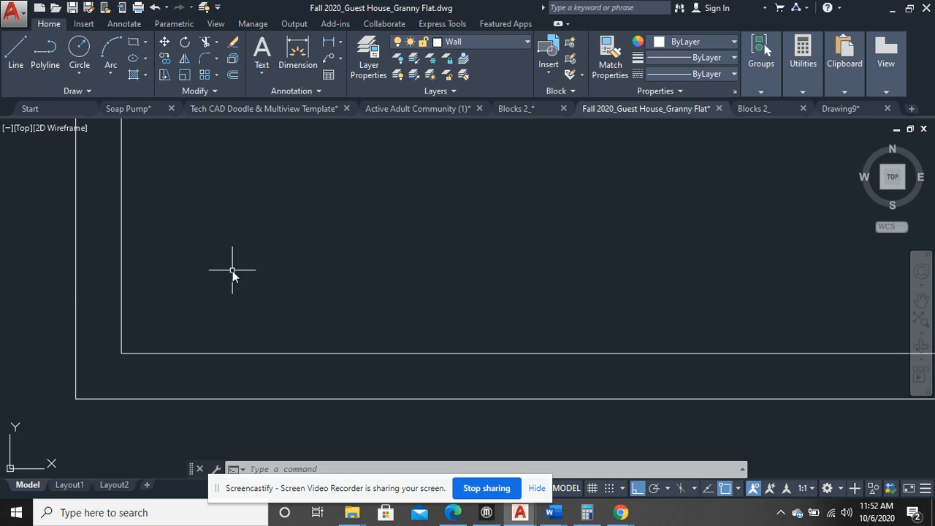
pyautogui.write('o')
pyautogui.press('Return')
pyautogui.press('Return')
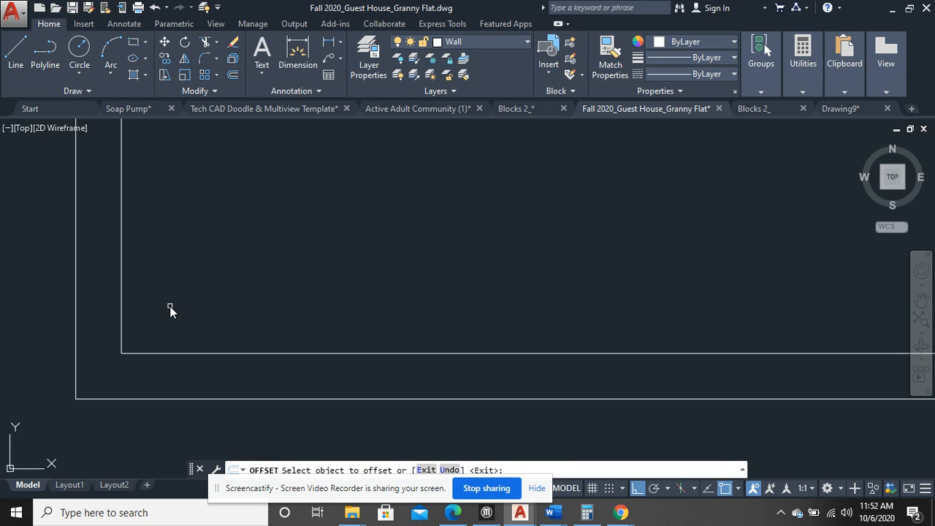
pyautogui.click(123, 299)
pyautogui.click(183, 296)
pyautogui.rightClick(181, 275)
pyautogui.click(200, 284)
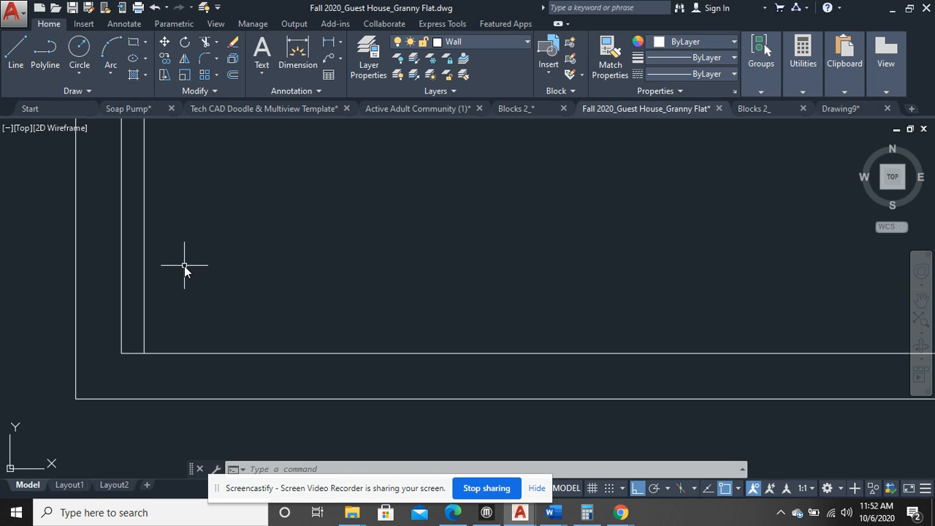
# Move the offset line inside the left wall to the Door layer, and make Door the current layer.
pyautogui.click(143, 277)
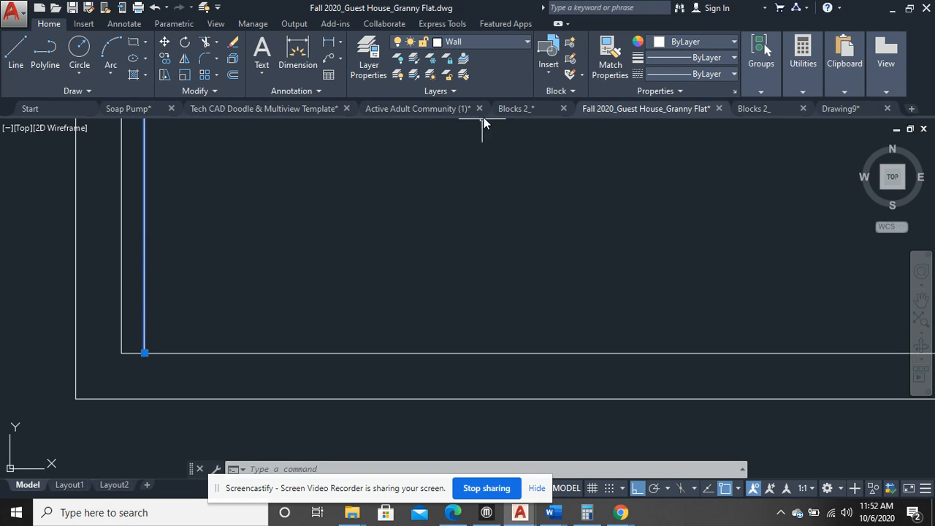
pyautogui.click(490, 42)
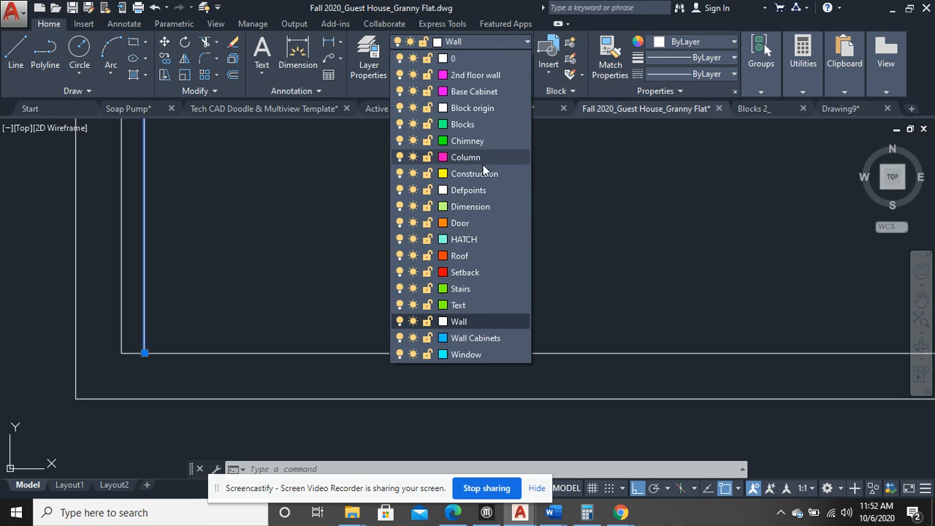
pyautogui.click(471, 223)
pyautogui.press('Escape')
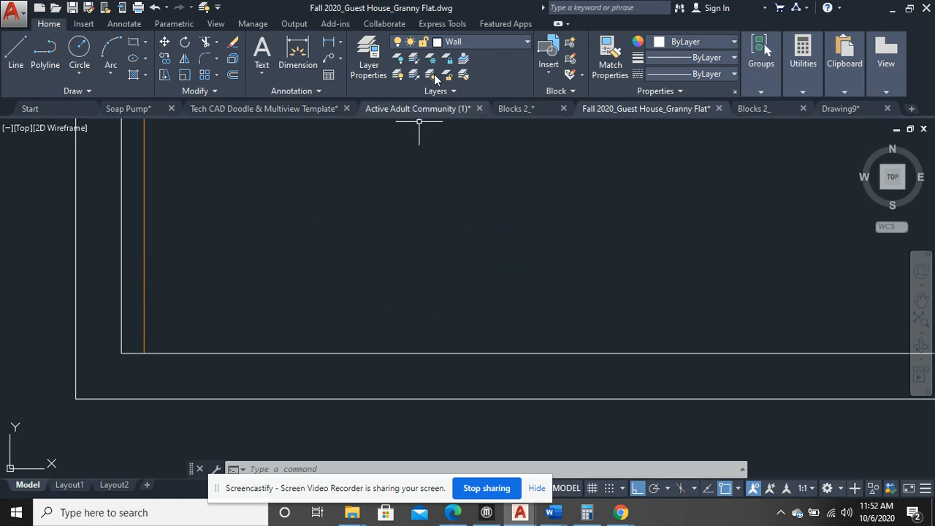
pyautogui.click(480, 40)
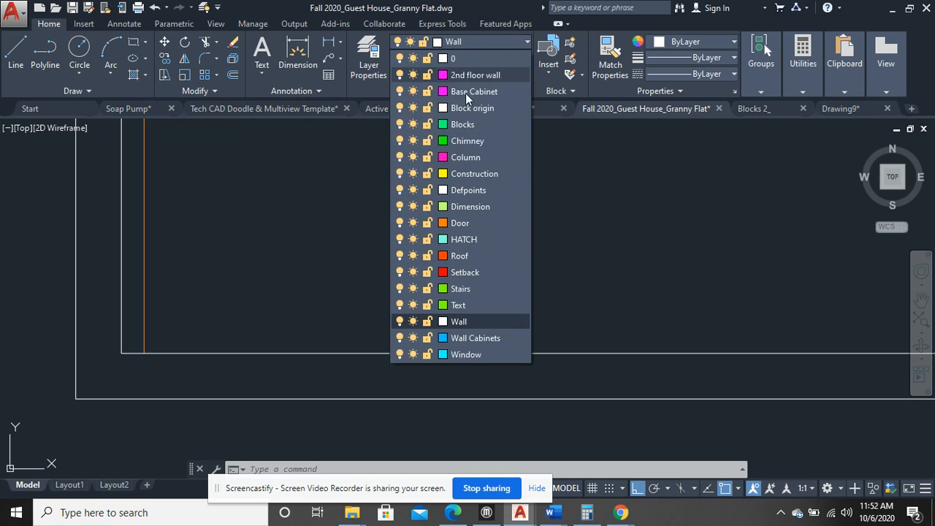
pyautogui.click(472, 222)
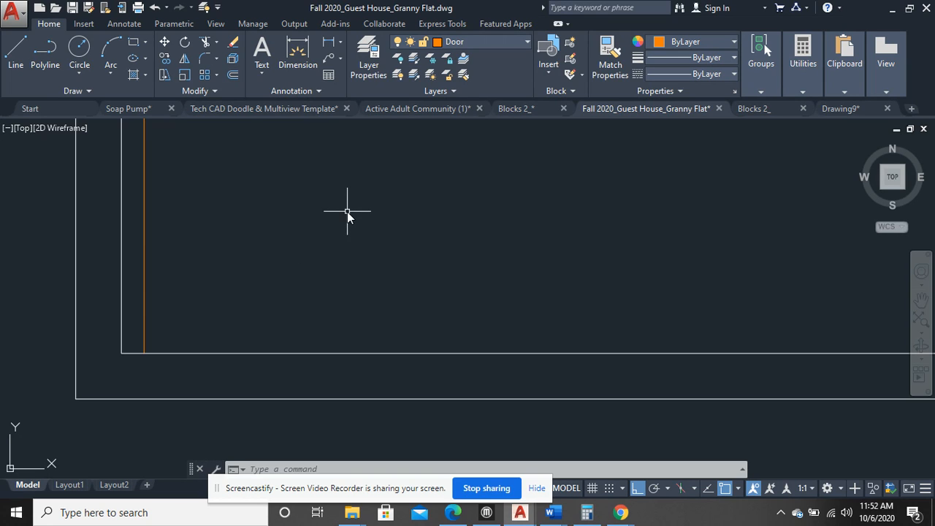
pyautogui.click(217, 42)
pyautogui.click(228, 90)
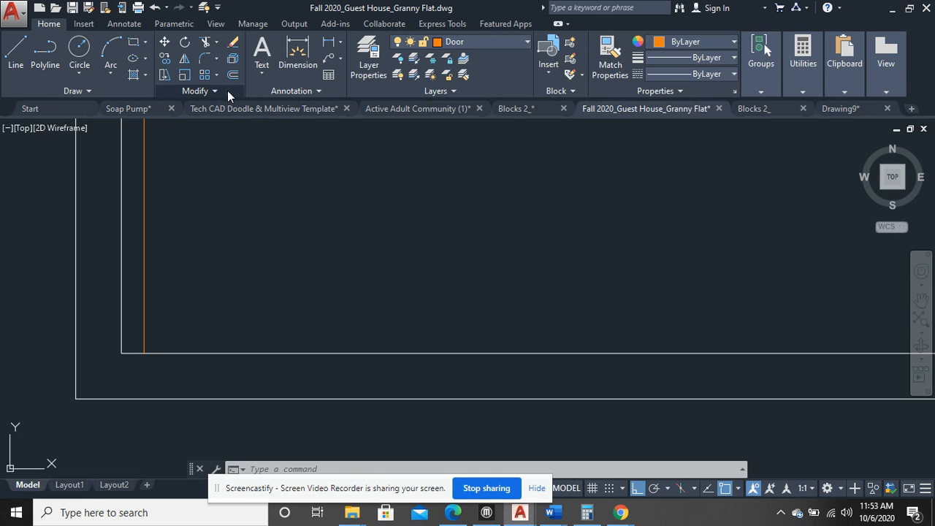
pyautogui.press('Escape')
pyautogui.click(216, 45)
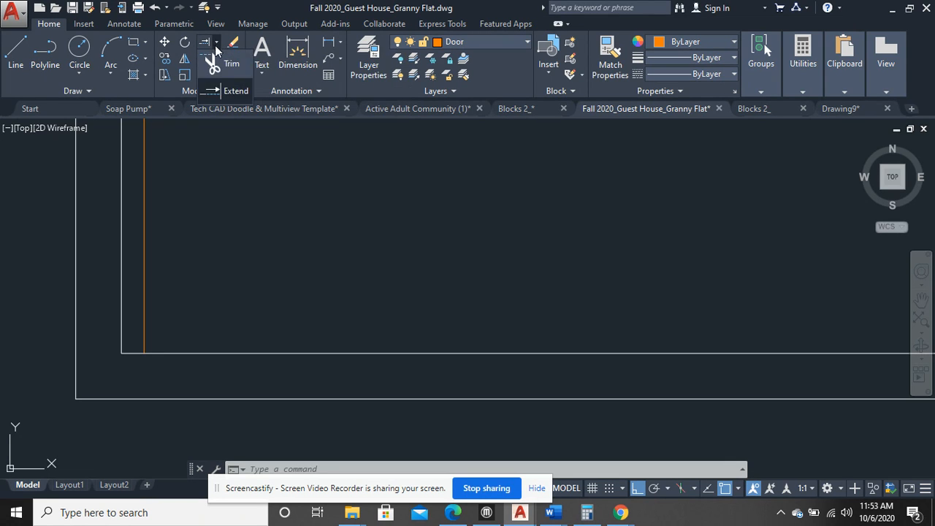
pyautogui.click(216, 73)
pyautogui.press('Escape')
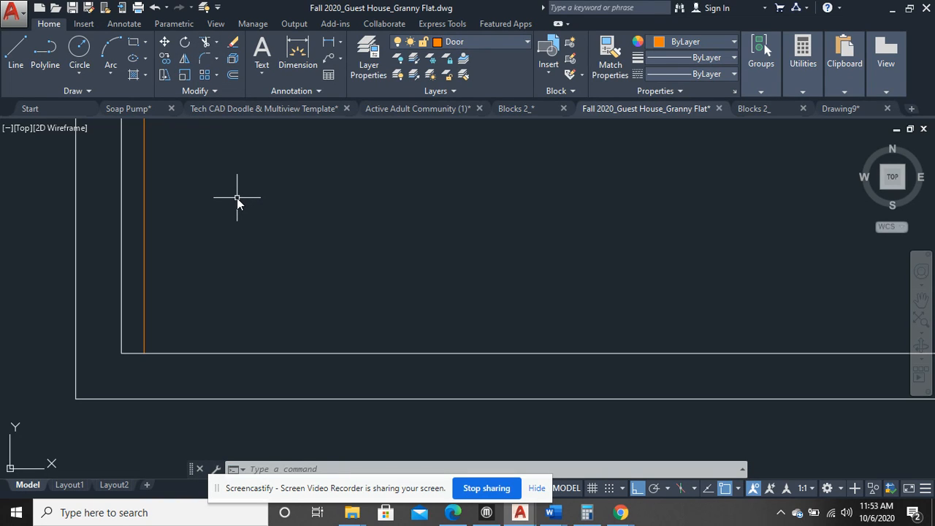
# Extend the orange Door line down to the outer bottom wall line, and end the Extend command.
pyautogui.write('E')
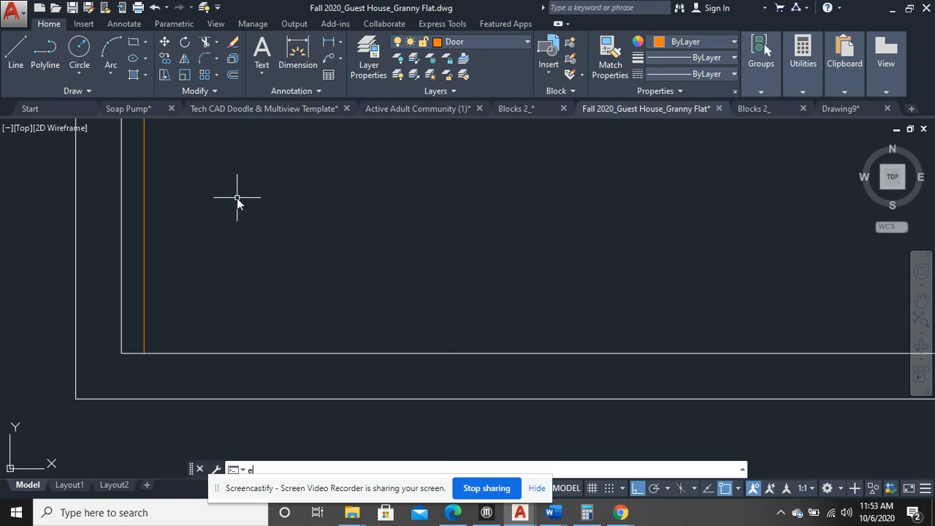
pyautogui.write('X')
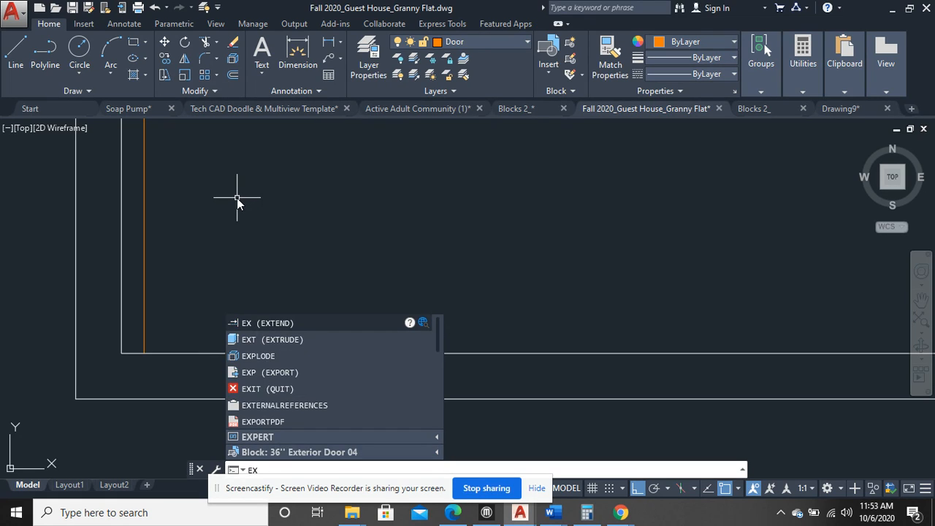
pyautogui.press('Return')
pyautogui.moveTo(401, 265)
pyautogui.mouseDown(button='middle')
pyautogui.moveTo(417, 244)
pyautogui.moveTo(402, 205)
pyautogui.mouseUp(button='middle')
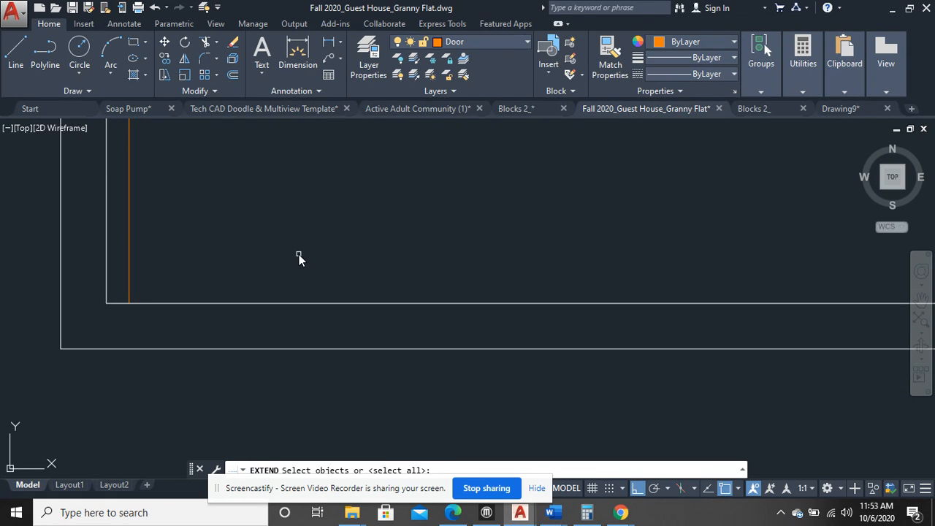
pyautogui.click(295, 350)
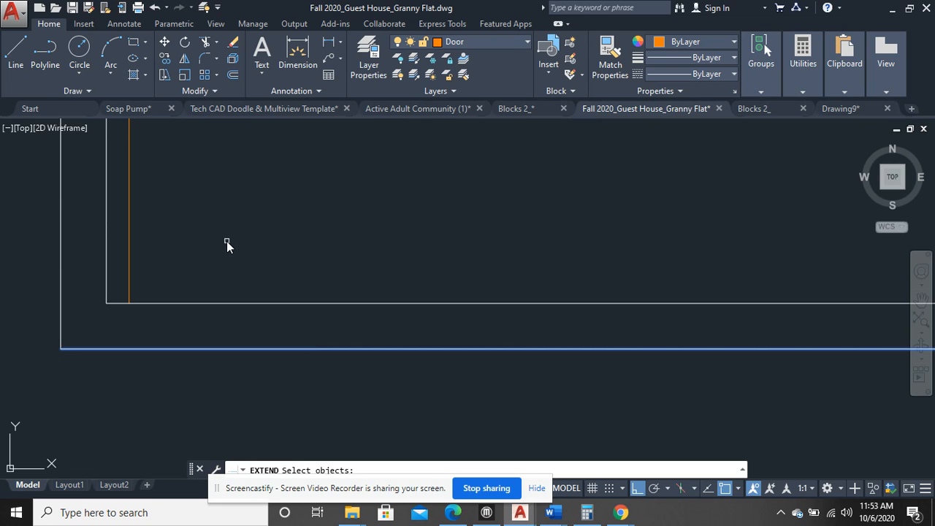
pyautogui.press('Return')
pyautogui.click(130, 285)
pyautogui.rightClick(215, 225)
pyautogui.click(247, 234)
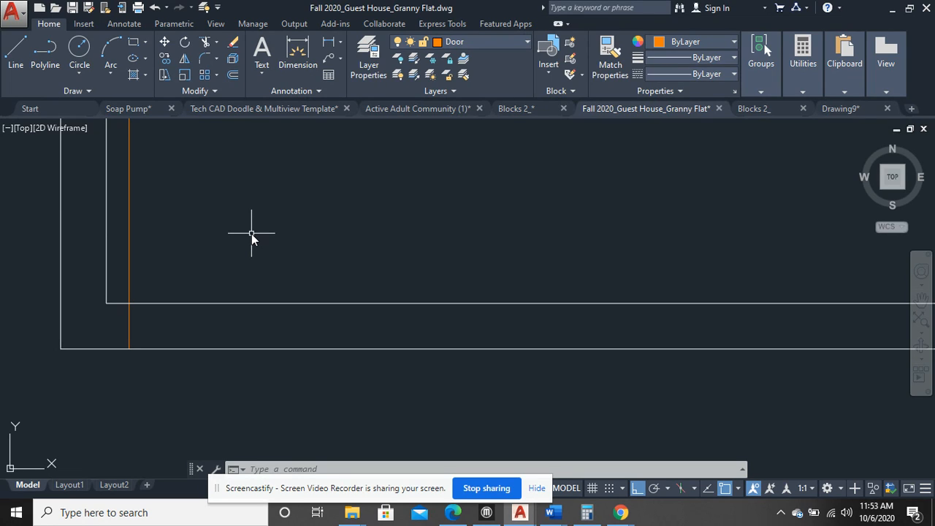
# Offset the Door line 36 inches to the right to mark the far side of the door opening.
pyautogui.write('o')
pyautogui.press('Return')
pyautogui.write('36')
pyautogui.press('Return')
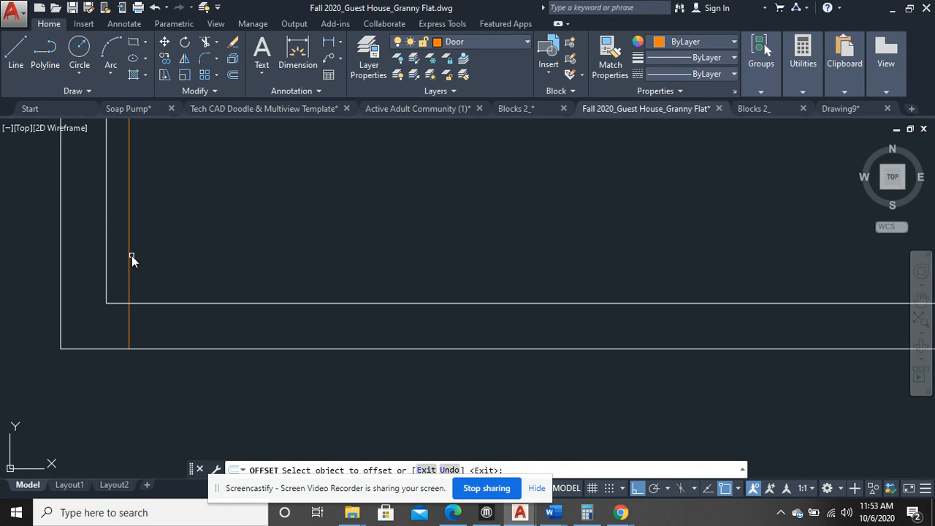
pyautogui.click(130, 257)
pyautogui.click(276, 261)
pyautogui.rightClick(278, 252)
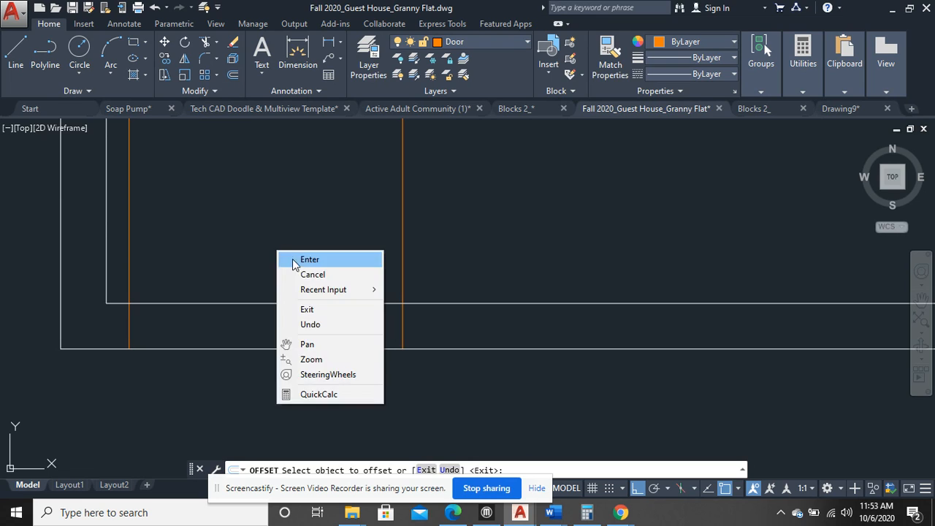
pyautogui.click(295, 260)
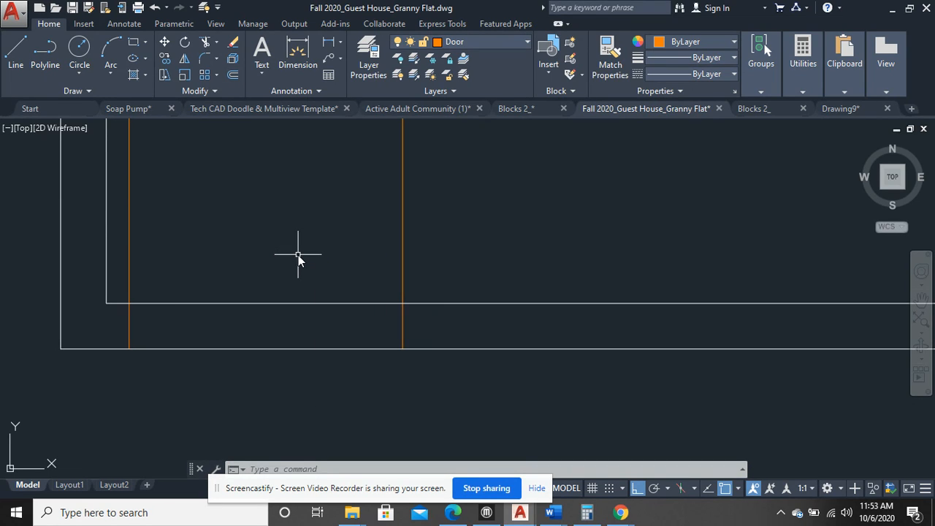
# Trim the inner and outer bottom wall lines between the two Door lines to cut the door opening.
pyautogui.write('t')
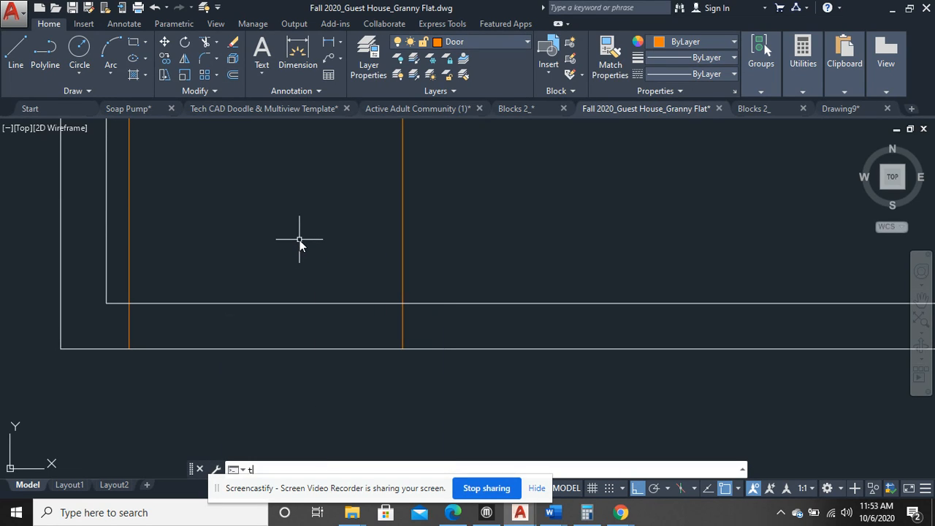
pyautogui.write('s or')
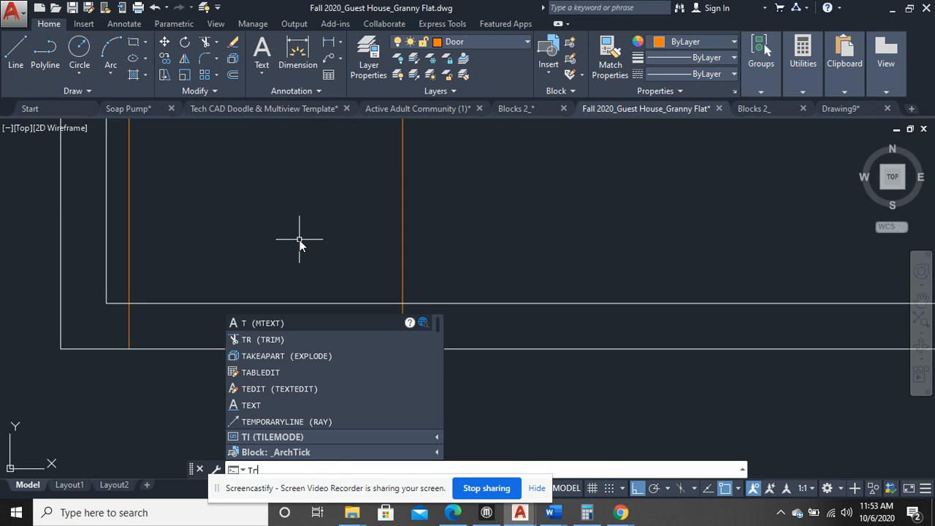
pyautogui.press('Return')
pyautogui.press('Return')
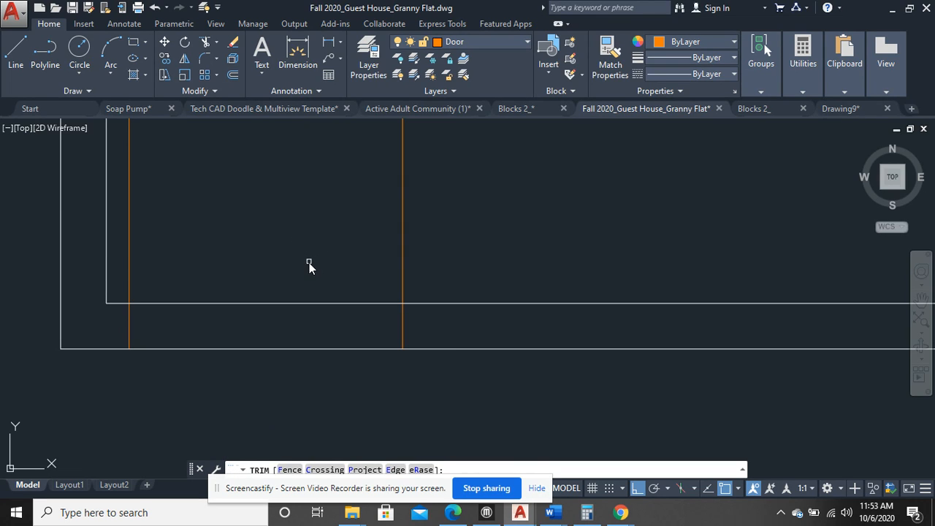
pyautogui.click(296, 370)
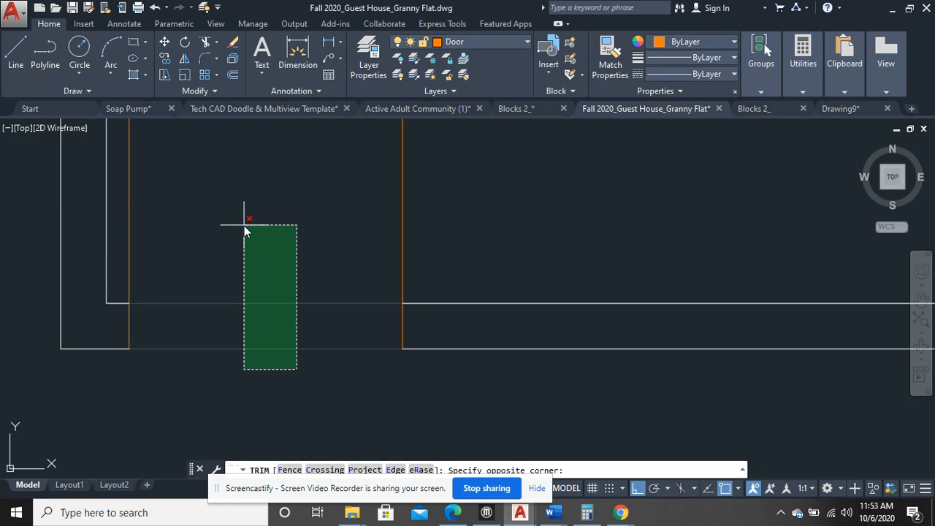
pyautogui.click(244, 226)
pyautogui.rightClick(292, 227)
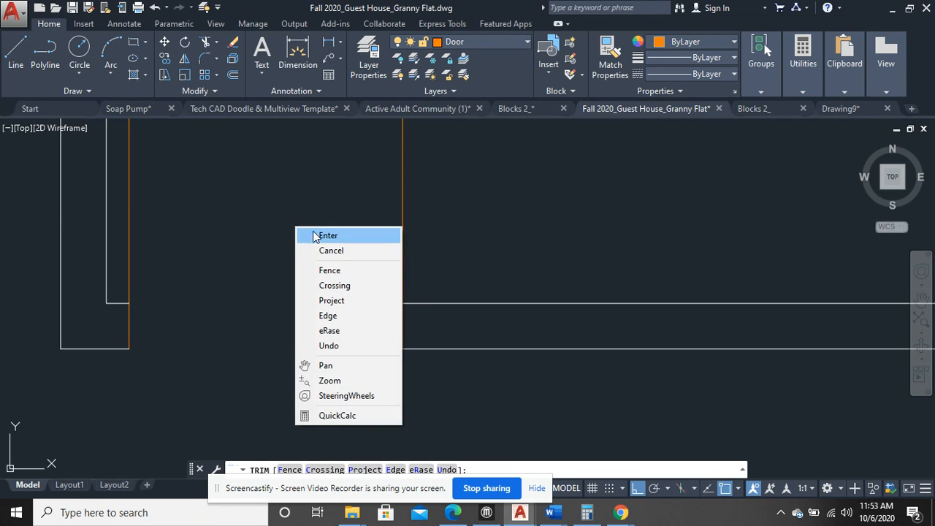
pyautogui.click(319, 236)
# Delete the two vertical orange Door guide lines at the sides of the door opening.
pyautogui.click(444, 252)
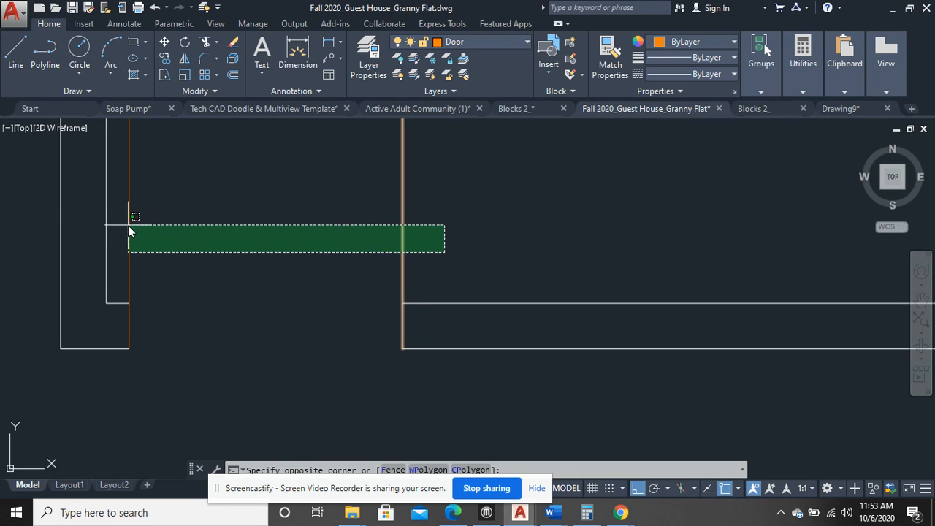
pyautogui.click(127, 225)
pyautogui.press('Delete')
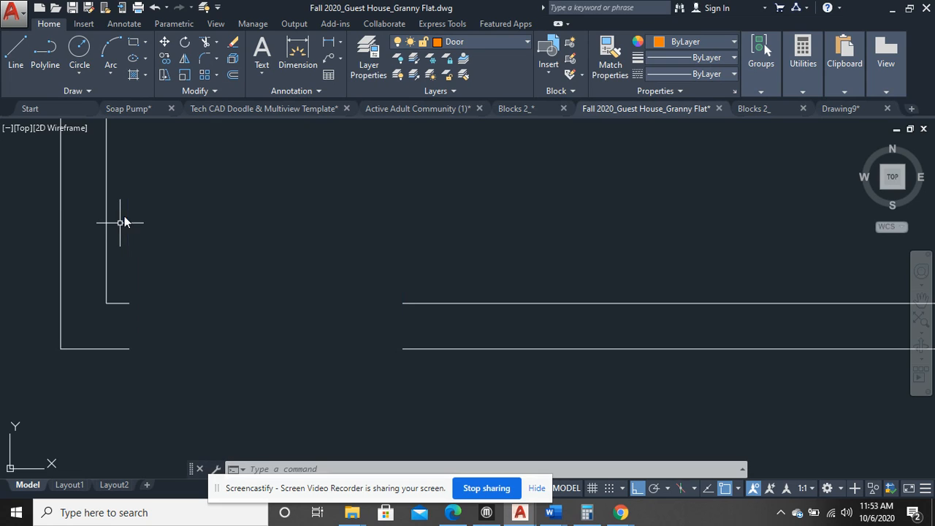
# Copy the square floor plan with the door opening into the empty space to its right.
pyautogui.scroll(-5, 248, 197)
pyautogui.moveTo(393, 198); pyautogui.dragTo(234, 304, button='middle')
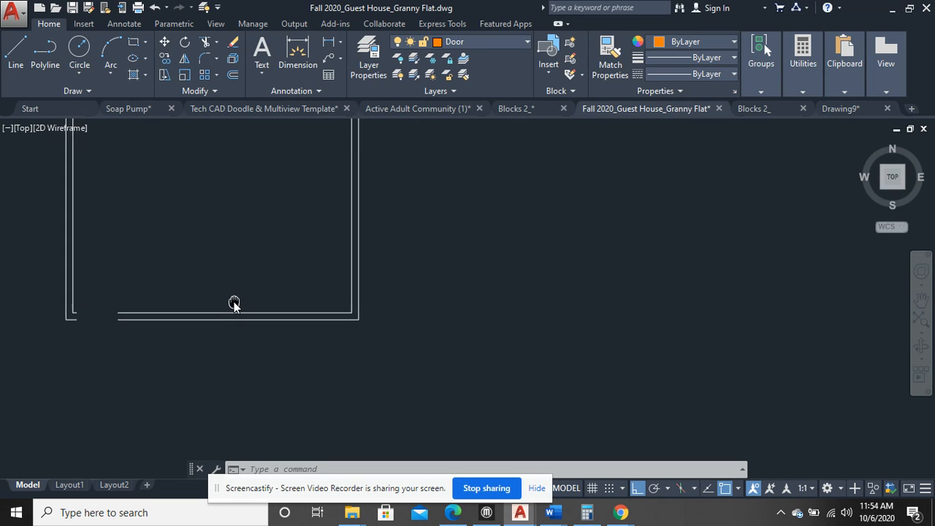
pyautogui.scroll(-3, 418, 298)
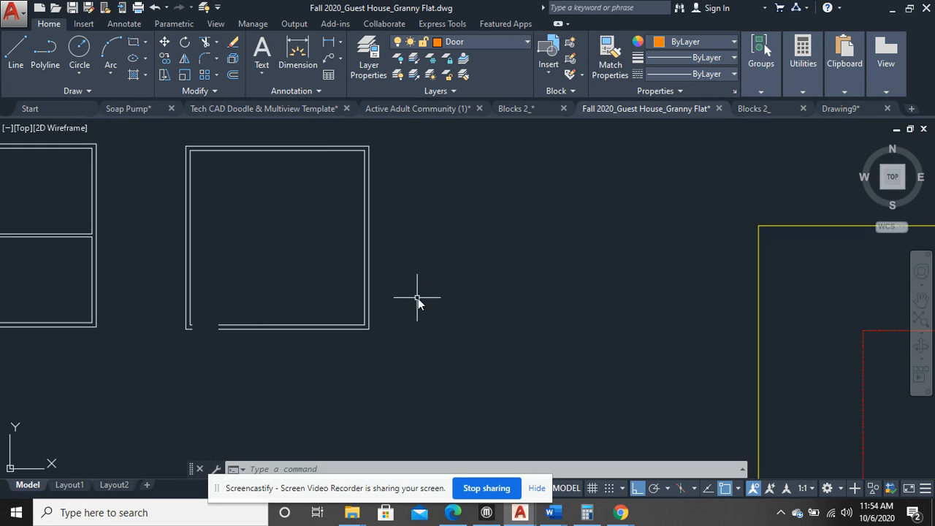
pyautogui.click(392, 356)
pyautogui.click(182, 146)
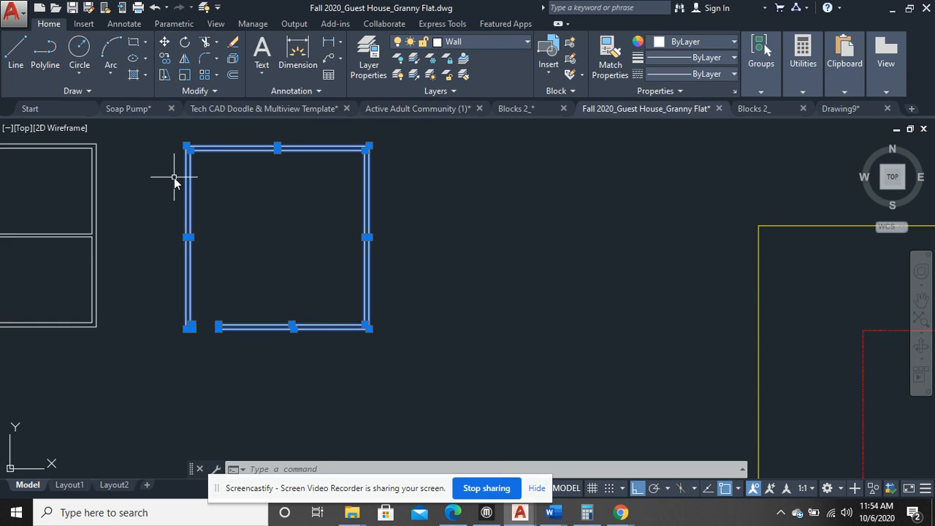
pyautogui.rightClick(176, 179)
pyautogui.click(236, 295)
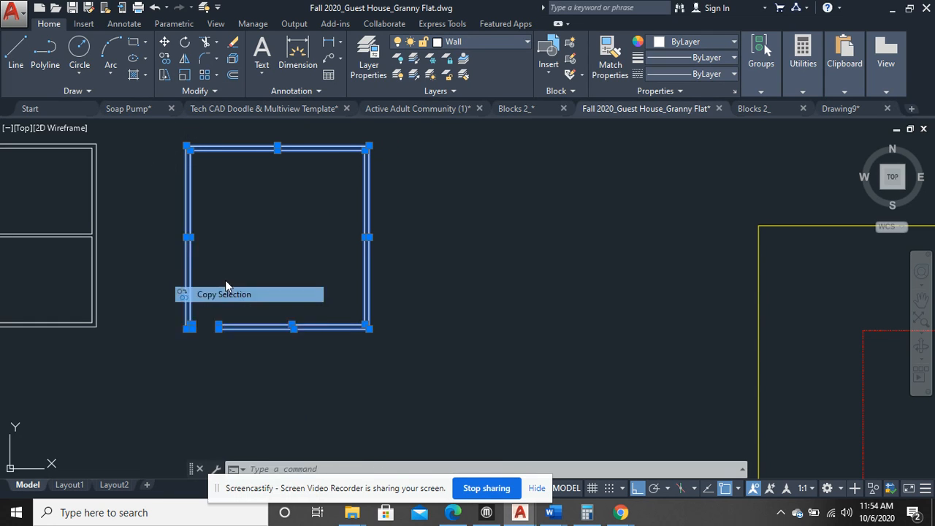
pyautogui.click(222, 227)
pyautogui.rightClick(444, 204)
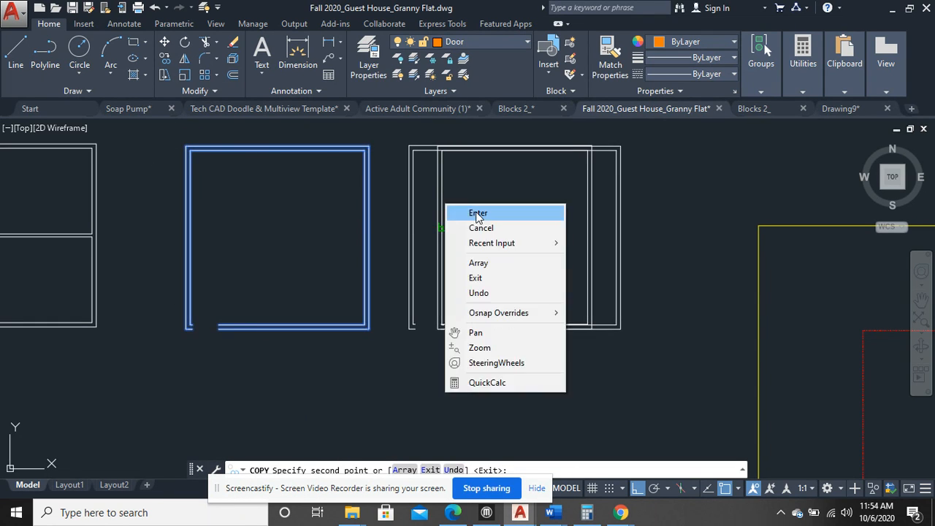
pyautogui.click(472, 211)
pyautogui.scroll(4, 330, 271)
pyautogui.moveTo(270, 270); pyautogui.dragTo(468, 219, button='middle')
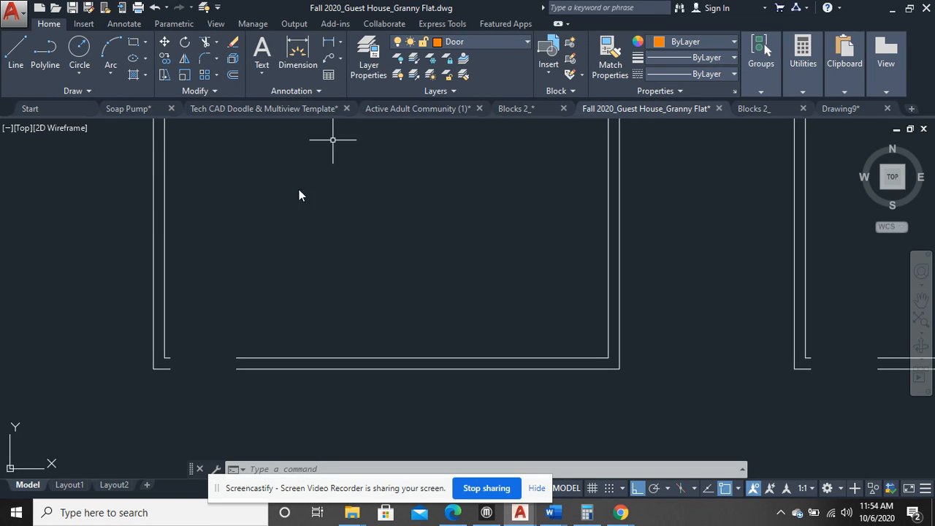
pyautogui.moveTo(272, 247); pyautogui.dragTo(287, 230, button='middle')
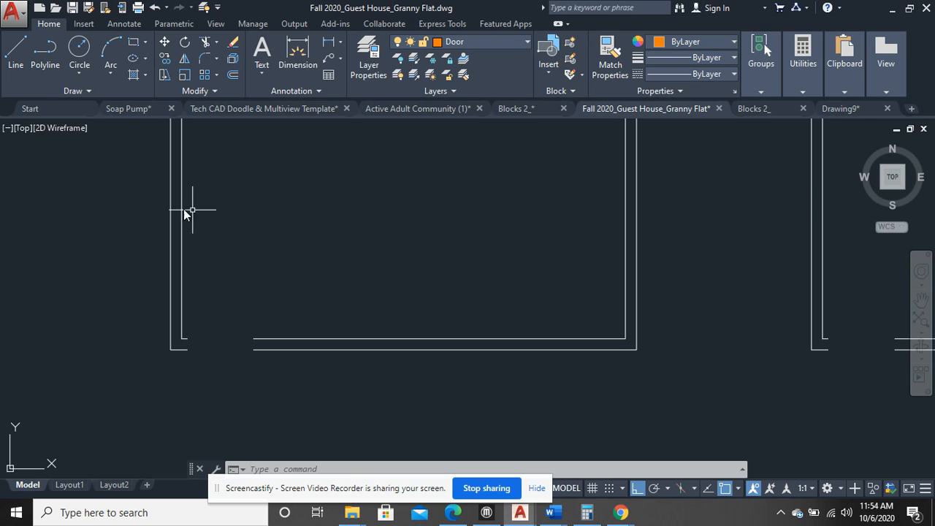
pyautogui.scroll(2, 228, 230)
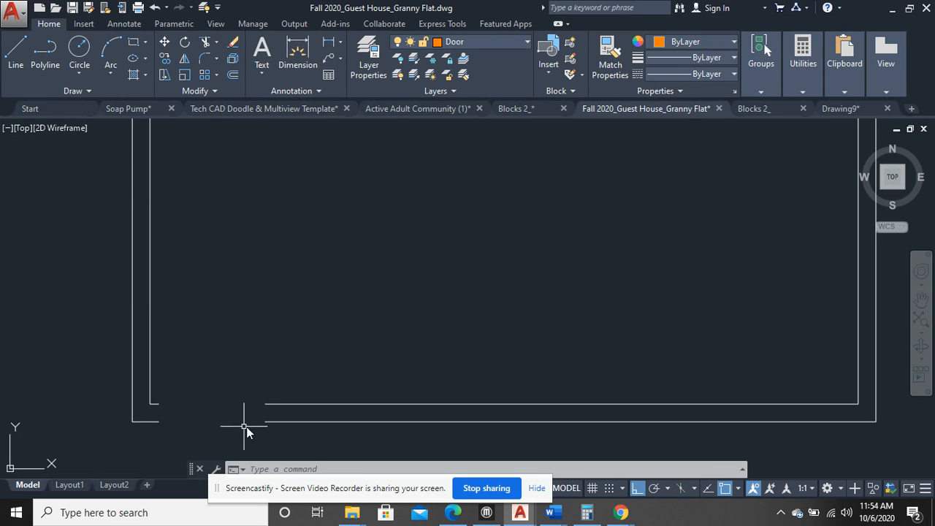
pyautogui.click(15, 51)
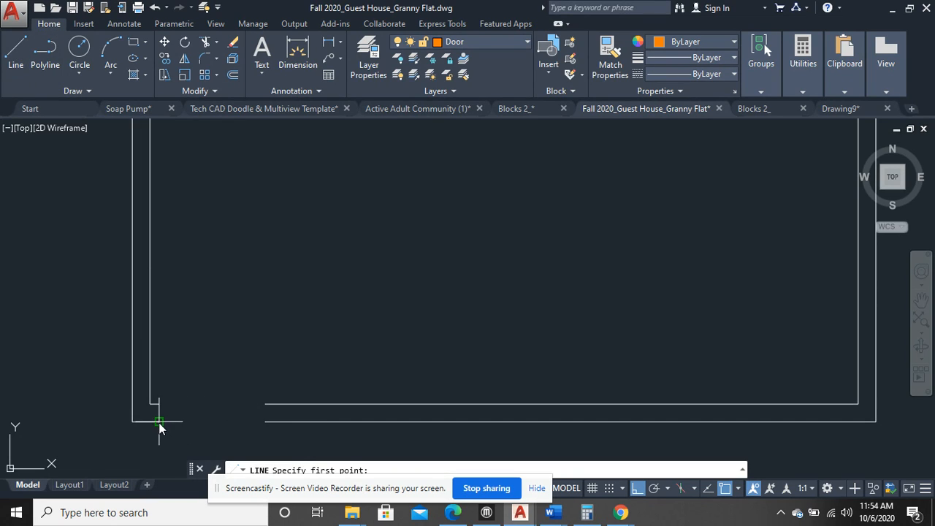
pyautogui.moveTo(175, 418); pyautogui.dragTo(204, 375, button='middle')
pyautogui.scroll(4, 203, 374)
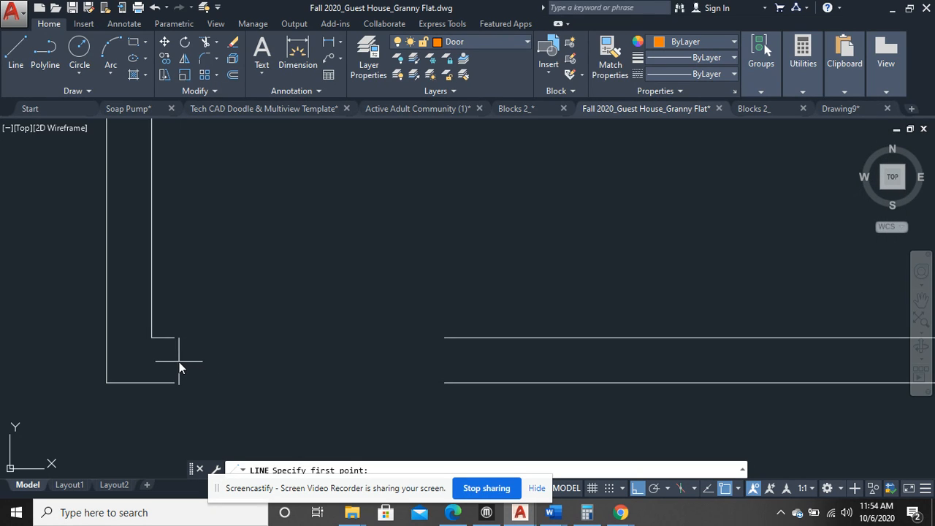
pyautogui.click(177, 359)
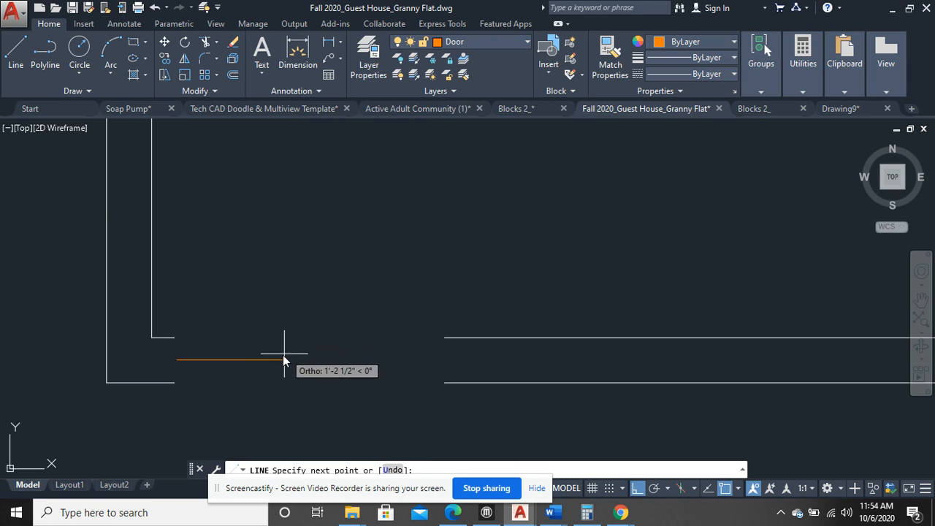
pyautogui.press('Escape')
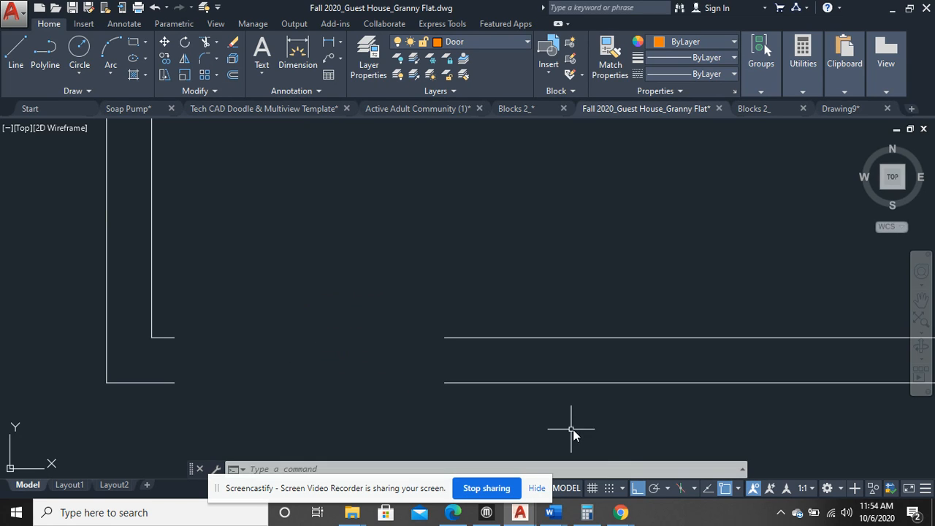
# Switch the drawing aid from Ortho to polar tracking.
pyautogui.click(650, 489)
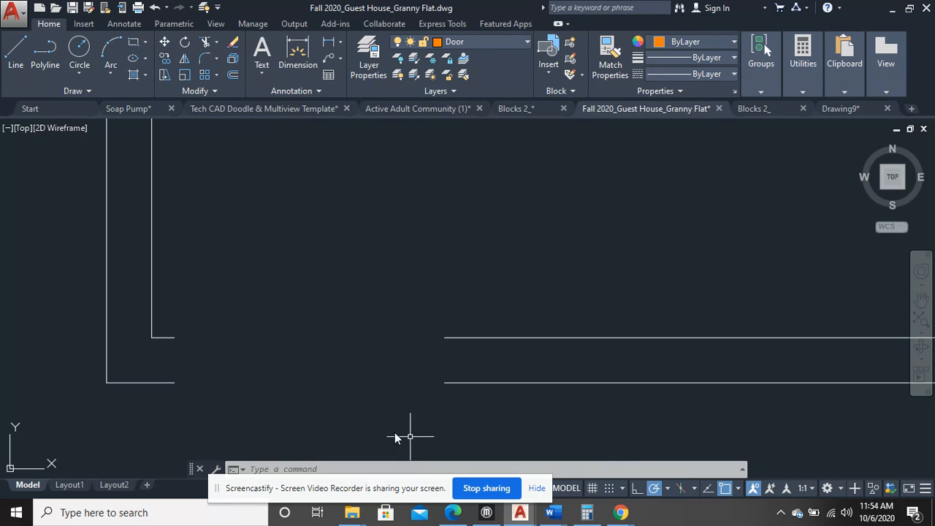
pyautogui.click(15, 53)
pyautogui.click(174, 361)
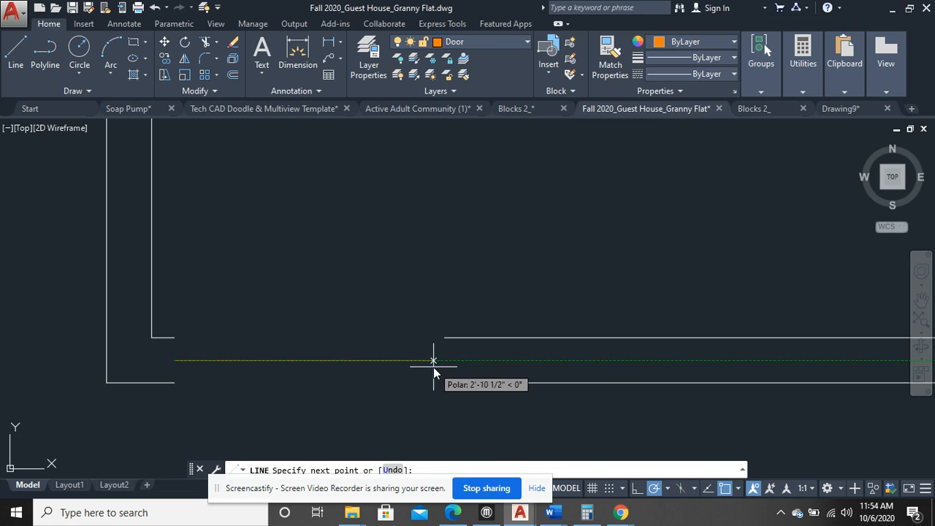
pyautogui.press('Escape')
# Draw a 36-inch vertical door line upward from the outer wall's endpoint on the left side of the opening.
pyautogui.click(15, 53)
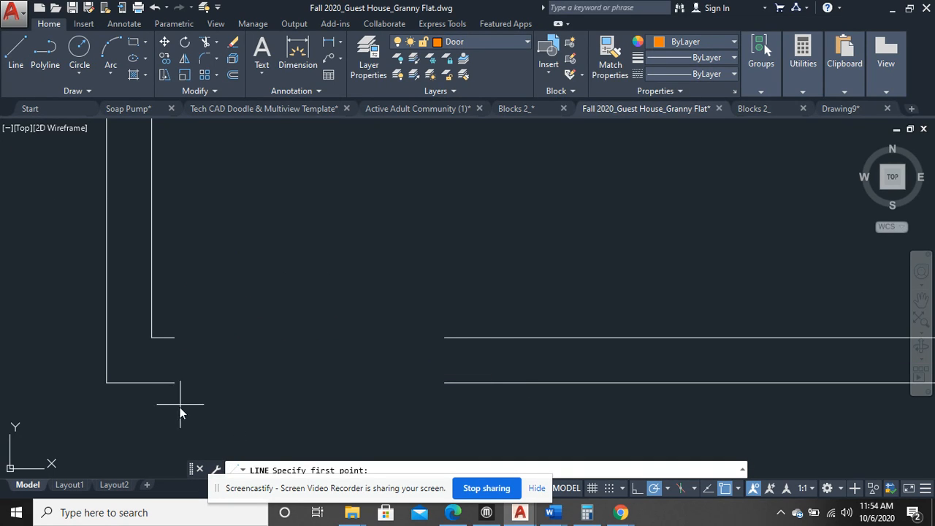
pyautogui.click(175, 383)
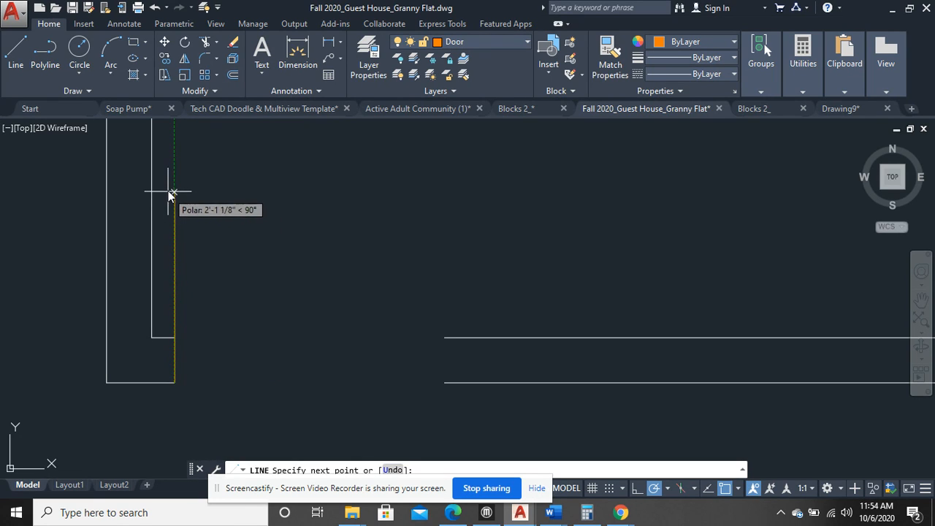
pyautogui.write('36')
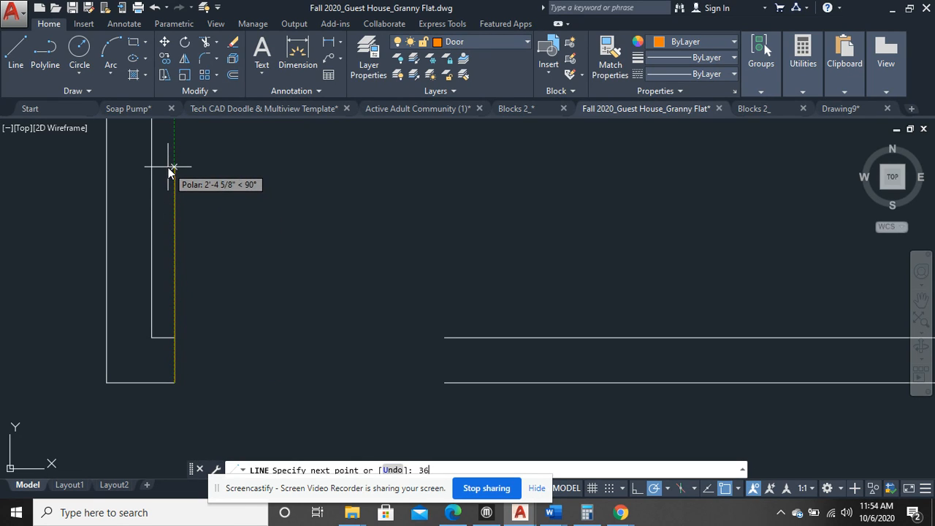
pyautogui.press('Return')
pyautogui.rightClick(371, 190)
pyautogui.click(388, 201)
# Draw a three-point door swing arc from the door line's top through the opening's right inner wall endpoint to the outer wall endpoint.
pyautogui.moveTo(392, 198)
pyautogui.mouseDown(button='middle')
pyautogui.moveTo(397, 225)
pyautogui.moveTo(376, 235)
pyautogui.mouseUp(button='middle')
pyautogui.scroll(-2, 387, 217)
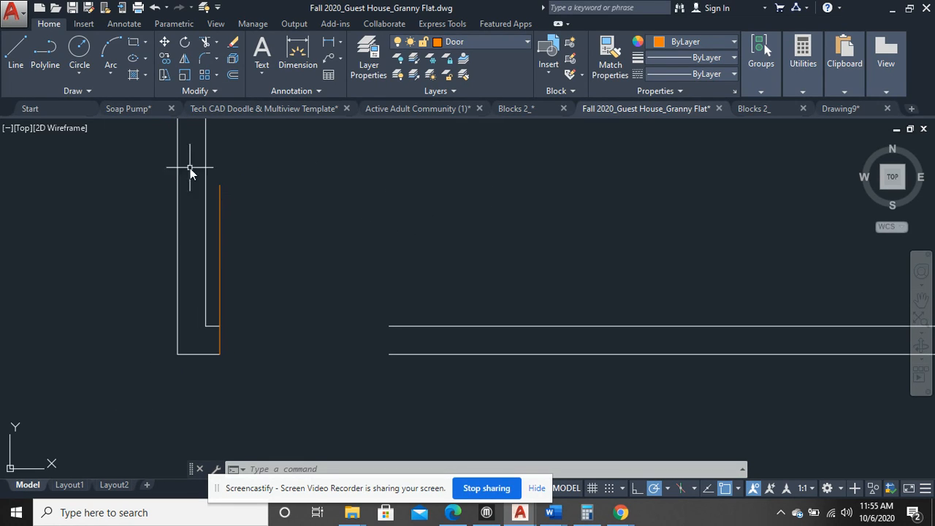
pyautogui.click(108, 49)
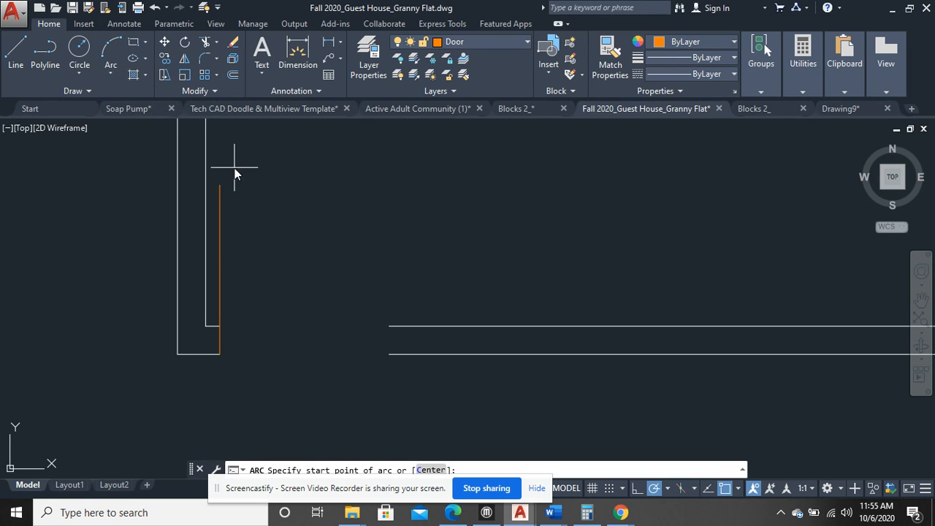
pyautogui.click(220, 185)
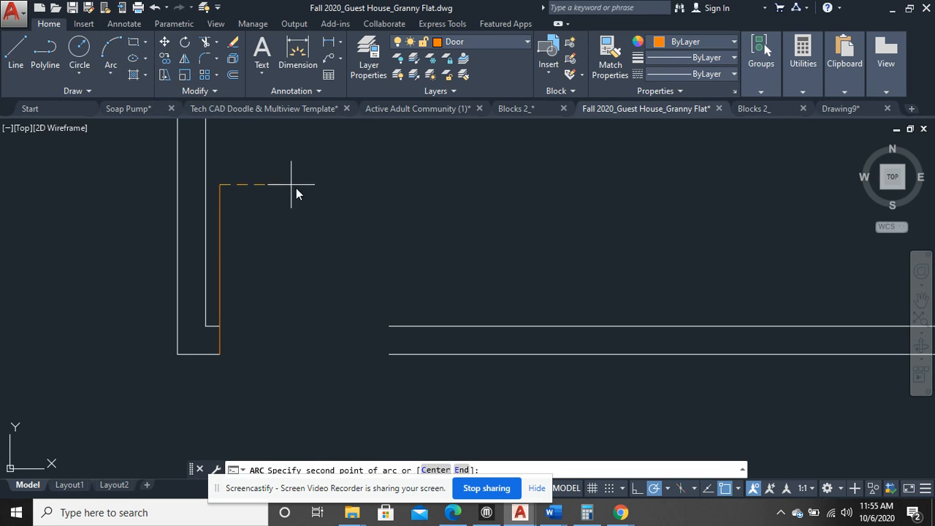
pyautogui.click(389, 326)
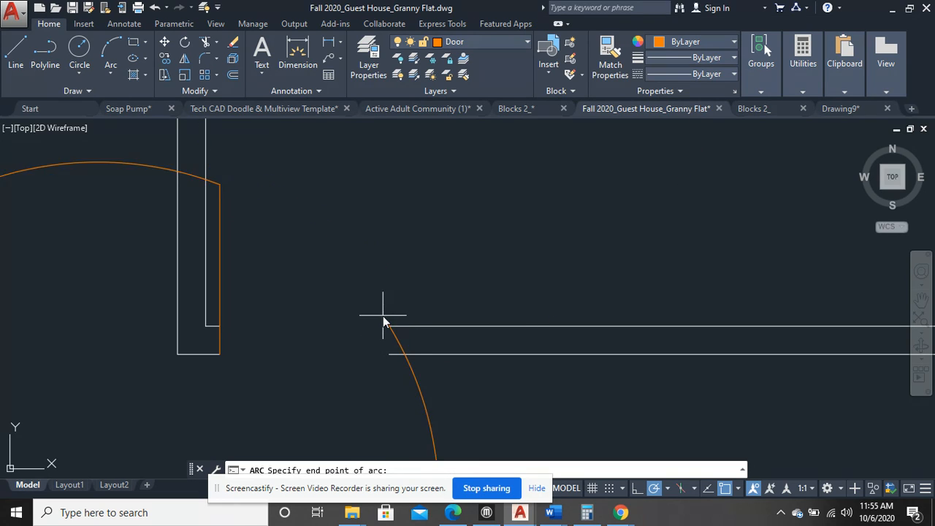
pyautogui.click(388, 355)
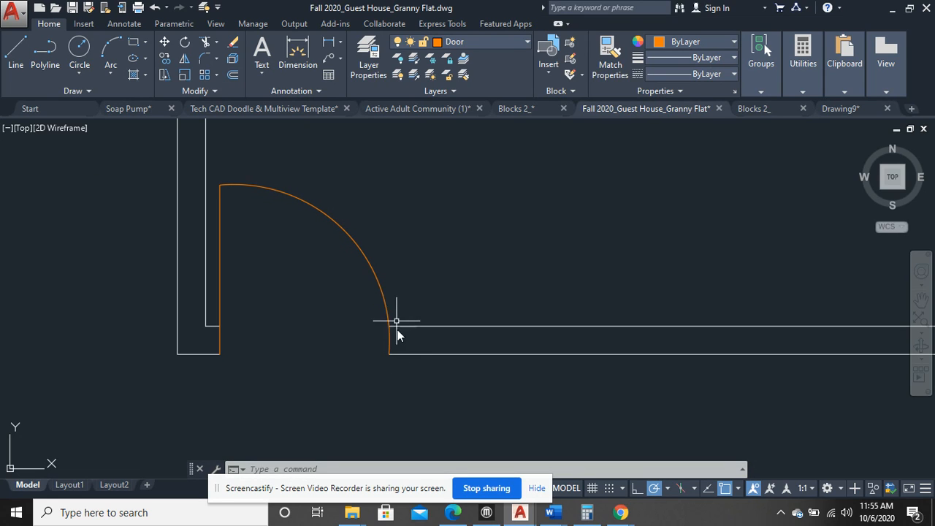
# In the copied plan, draw a 36-inch vertical door line upward from the outer wall's endpoint on the right side of the opening.
pyautogui.moveTo(524, 288); pyautogui.dragTo(431, 268, button='middle')
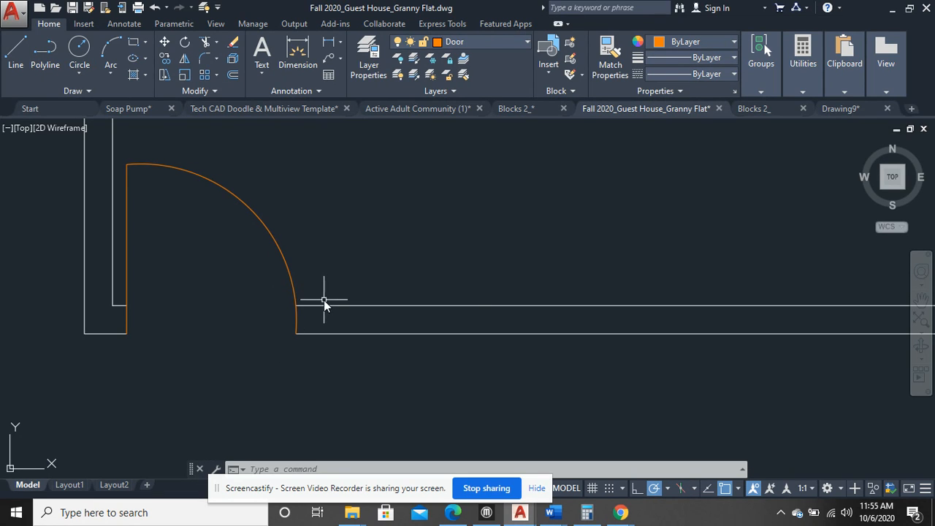
pyautogui.scroll(-4, 480, 292)
pyautogui.moveTo(584, 271)
pyautogui.mouseDown(button='middle')
pyautogui.moveTo(454, 292)
pyautogui.moveTo(167, 288)
pyautogui.mouseUp(button='middle')
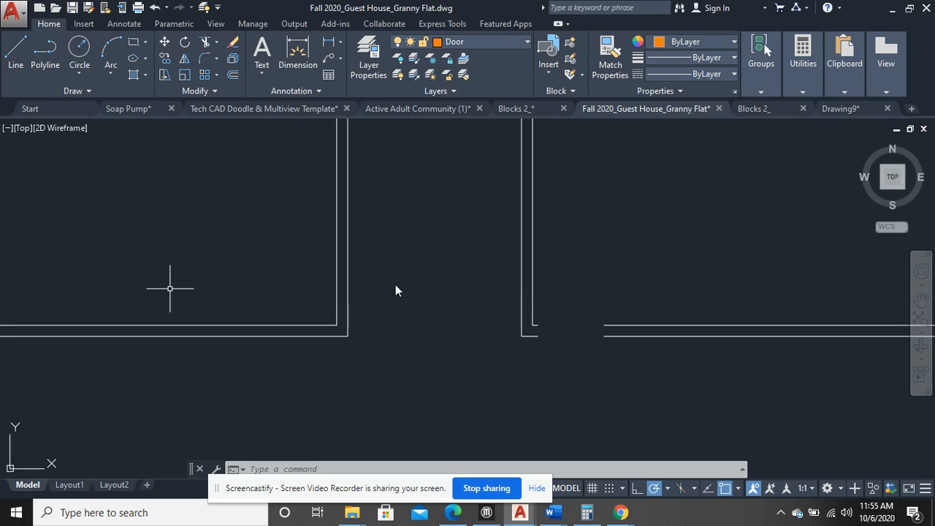
pyautogui.moveTo(594, 292); pyautogui.dragTo(244, 263, button='middle')
pyautogui.scroll(3, 245, 262)
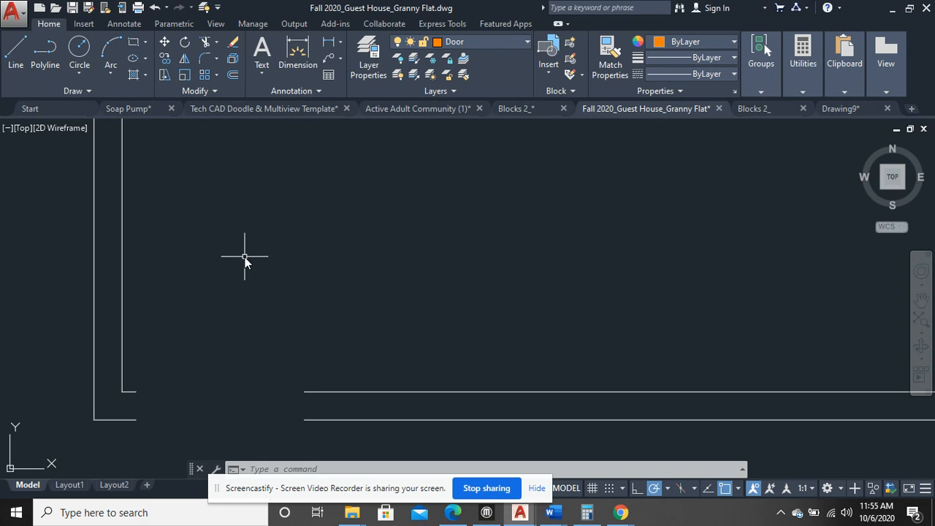
pyautogui.click(14, 51)
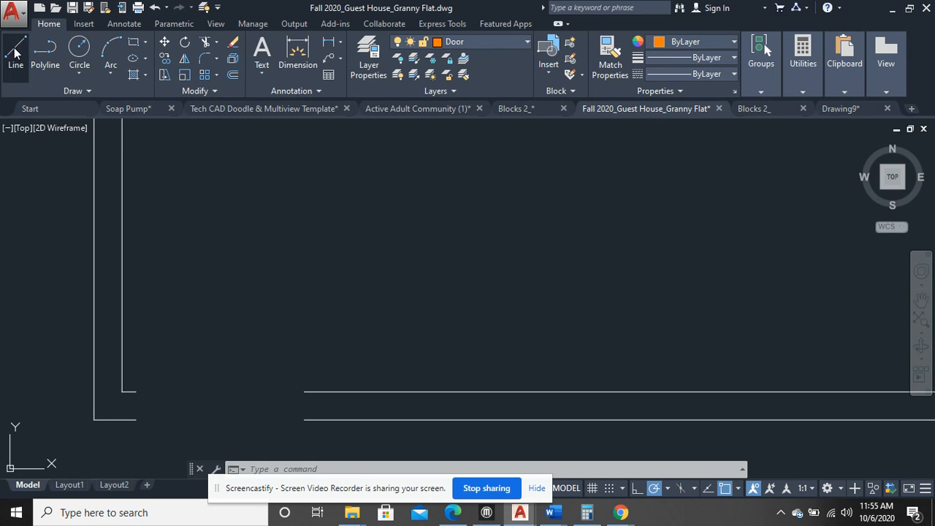
pyautogui.click(304, 420)
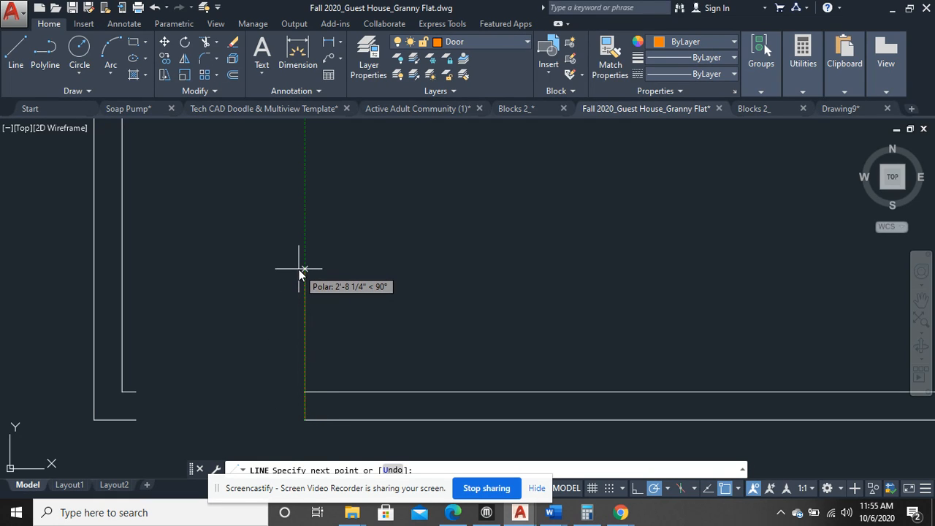
pyautogui.press('Return')
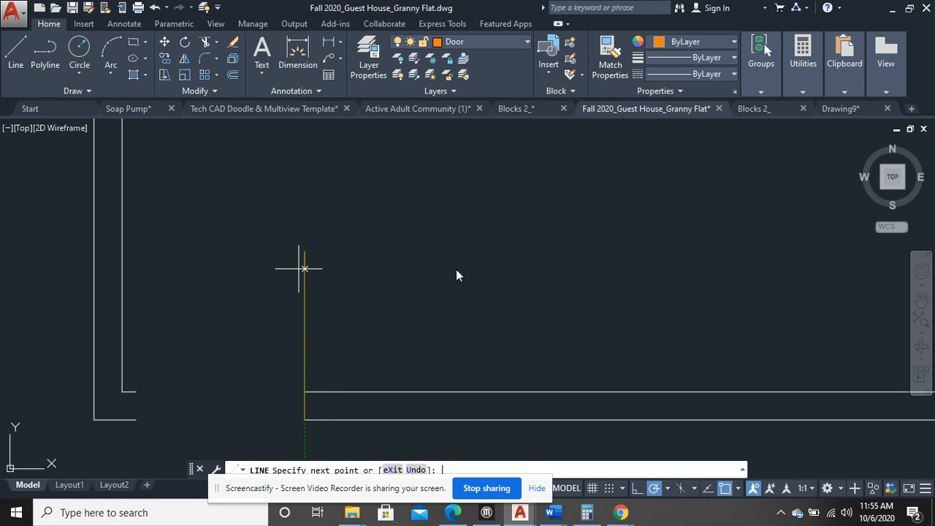
pyautogui.rightClick(480, 267)
pyautogui.click(511, 275)
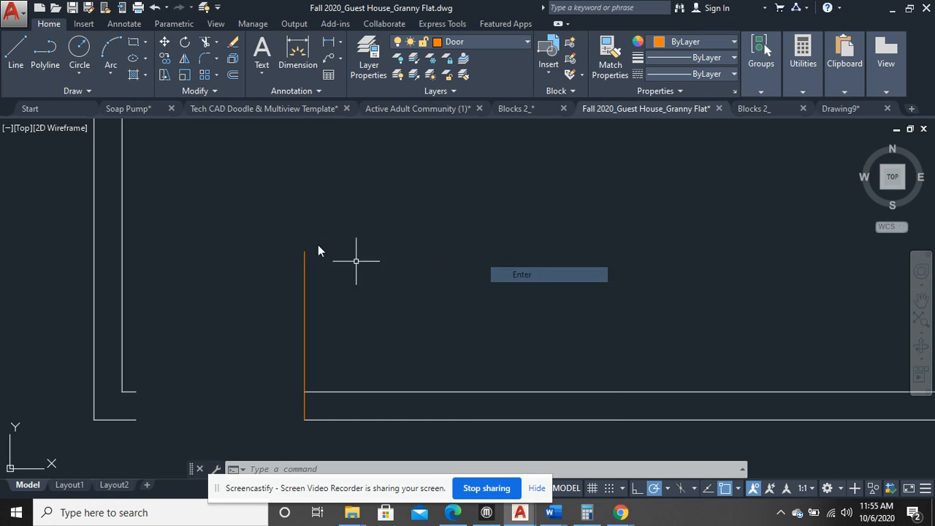
# Draw the copied plan's three-point swing arc from the door line's top through the left inner wall endpoint to the outer wall endpoint.
pyautogui.click(110, 51)
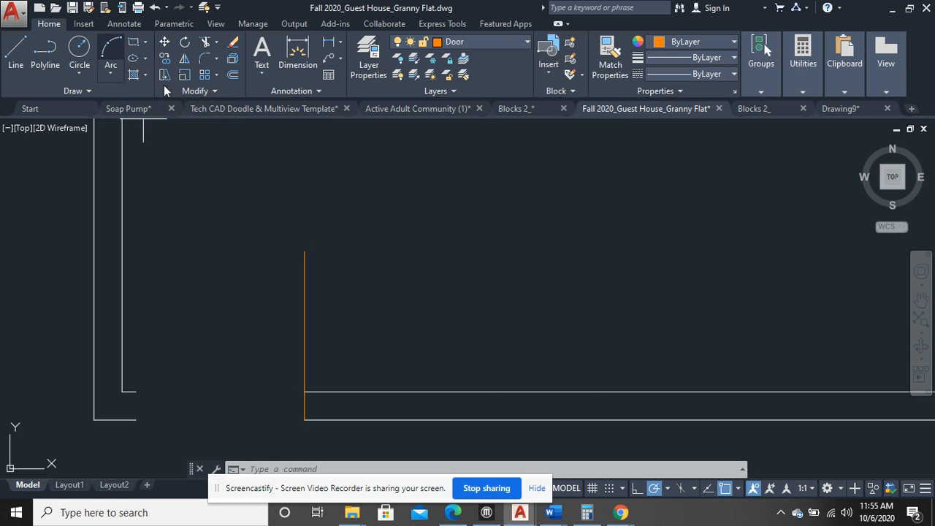
pyautogui.click(306, 253)
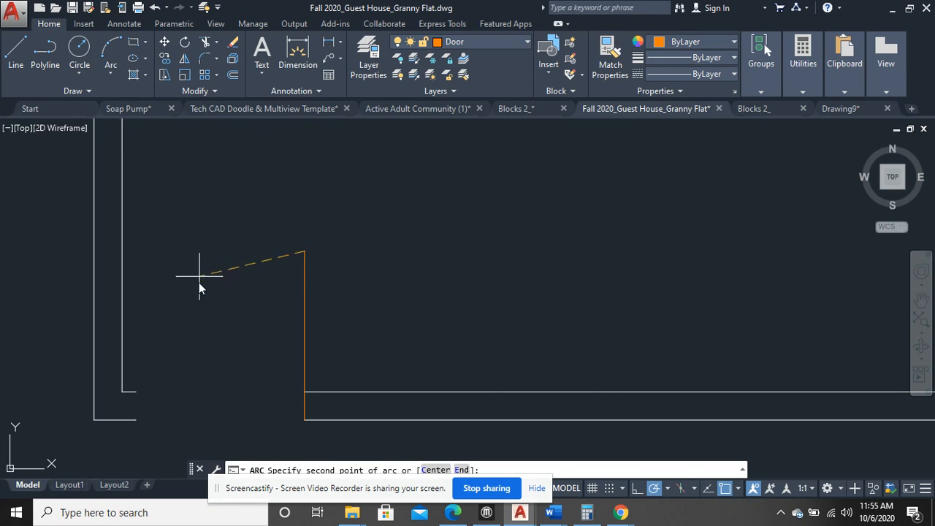
pyautogui.click(136, 392)
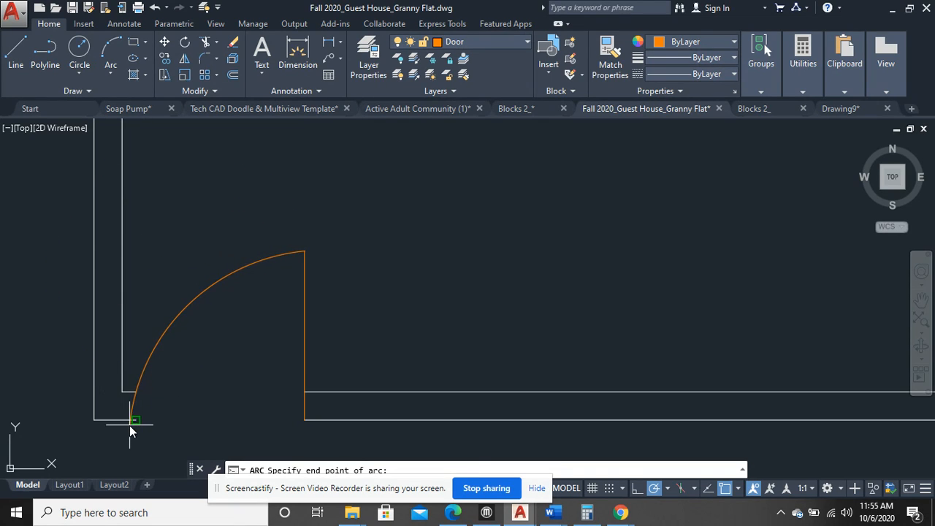
pyautogui.click(132, 417)
pyautogui.scroll(-3, 219, 336)
pyautogui.moveTo(219, 337)
pyautogui.mouseDown(button='middle')
pyautogui.moveTo(451, 313)
pyautogui.moveTo(688, 324)
pyautogui.mouseUp(button='middle')
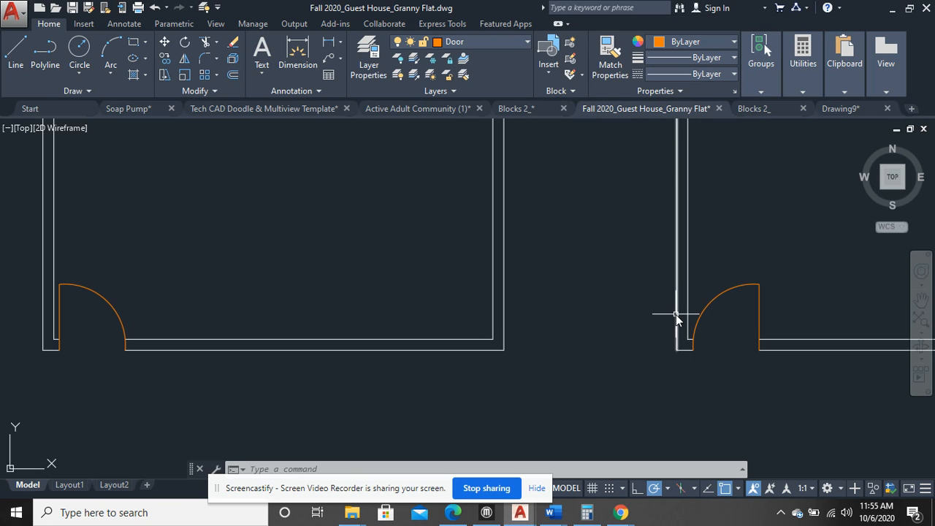
# Examine the left-hinged and right-hinged doors and their swing arcs in the two neighbouring plans.
pyautogui.moveTo(665, 328); pyautogui.dragTo(661, 330, button='middle')
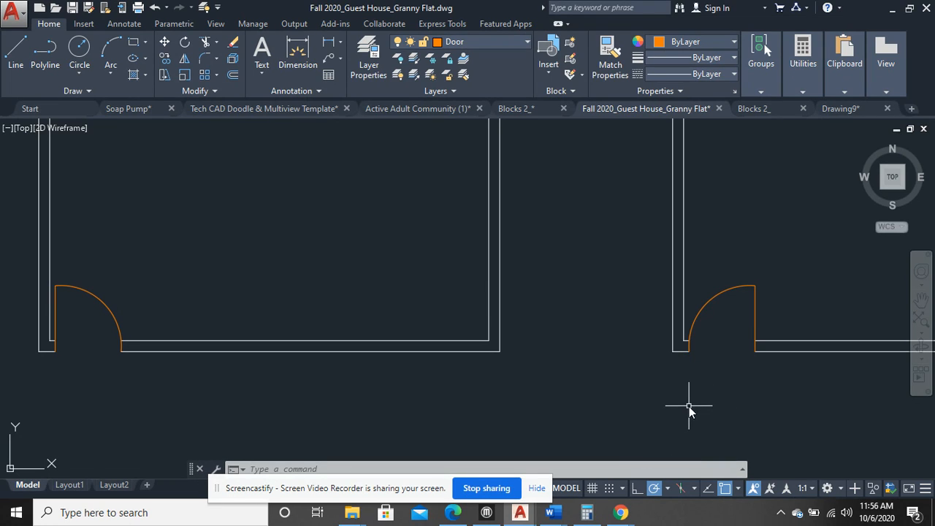
pyautogui.moveTo(712, 379)
pyautogui.mouseDown()
pyautogui.moveTo(797, 368)
pyautogui.moveTo(757, 299)
pyautogui.moveTo(688, 281)
pyautogui.moveTo(681, 349)
pyautogui.mouseUp()
pyautogui.moveTo(748, 369); pyautogui.dragTo(749, 366)
pyautogui.moveTo(722, 349); pyautogui.dragTo(520, 363, button='middle')
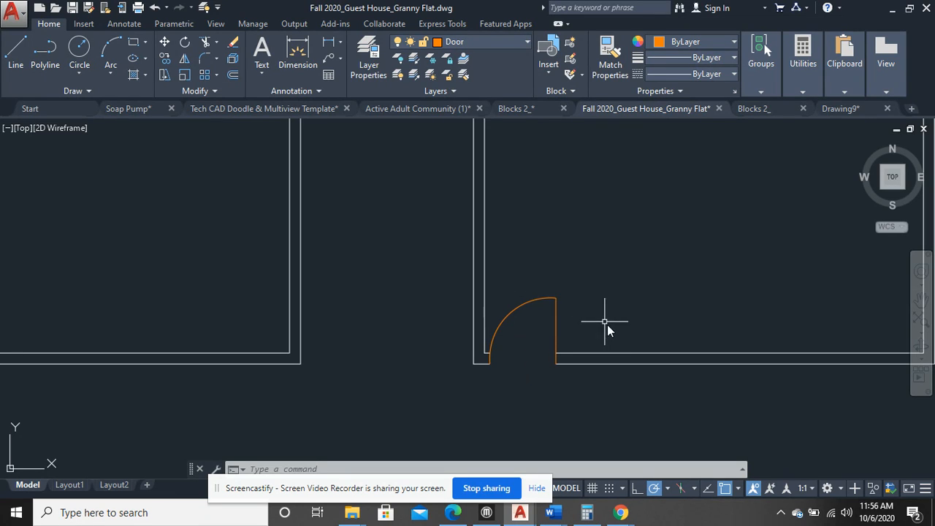
pyautogui.moveTo(628, 353)
pyautogui.mouseDown()
pyautogui.moveTo(569, 337)
pyautogui.moveTo(591, 345)
pyautogui.moveTo(616, 334)
pyautogui.moveTo(590, 330)
pyautogui.moveTo(577, 348)
pyautogui.moveTo(618, 344)
pyautogui.moveTo(609, 314)
pyautogui.moveTo(572, 334)
pyautogui.moveTo(593, 354)
pyautogui.moveTo(621, 329)
pyautogui.moveTo(566, 330)
pyautogui.moveTo(562, 344)
pyautogui.moveTo(620, 345)
pyautogui.moveTo(608, 329)
pyautogui.moveTo(589, 355)
pyautogui.mouseUp()
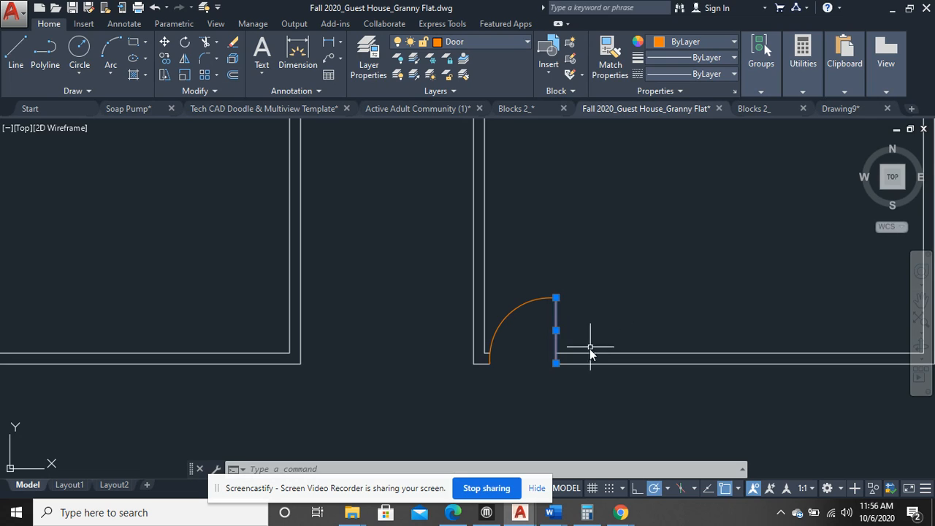
pyautogui.press('Escape')
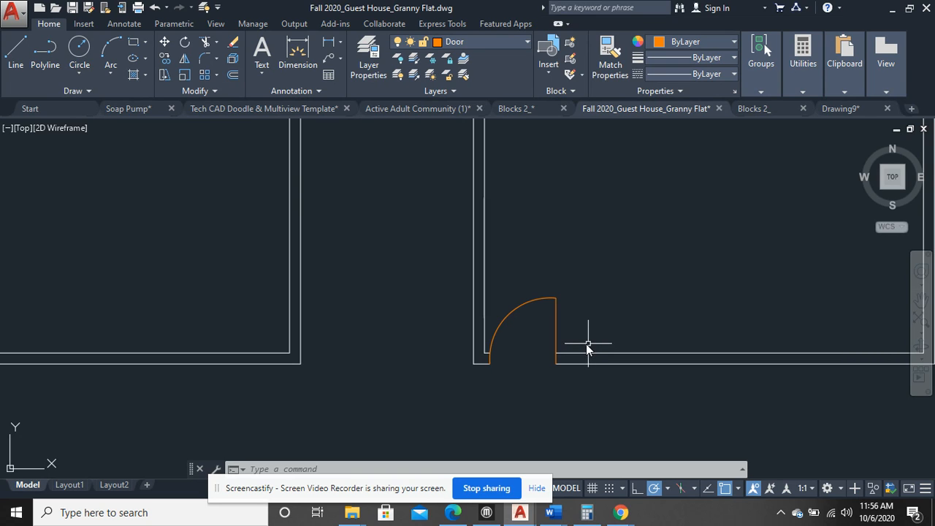
pyautogui.moveTo(587, 345)
pyautogui.mouseDown(button='middle')
pyautogui.moveTo(668, 347)
pyautogui.moveTo(580, 363)
pyautogui.mouseUp(button='middle')
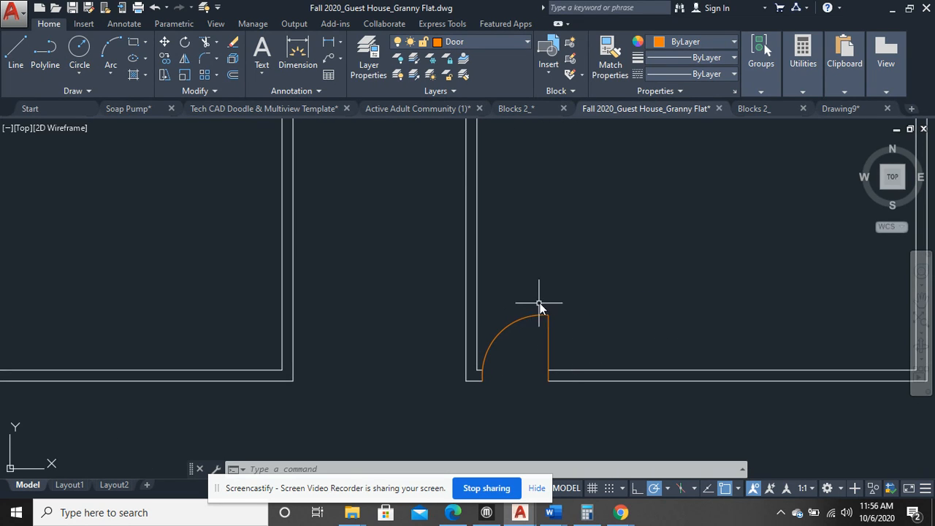
pyautogui.moveTo(669, 290)
pyautogui.mouseDown()
pyautogui.moveTo(777, 236)
pyautogui.moveTo(588, 256)
pyautogui.moveTo(776, 265)
pyautogui.moveTo(746, 278)
pyautogui.mouseUp()
pyautogui.moveTo(160, 378); pyautogui.dragTo(430, 360, button='middle')
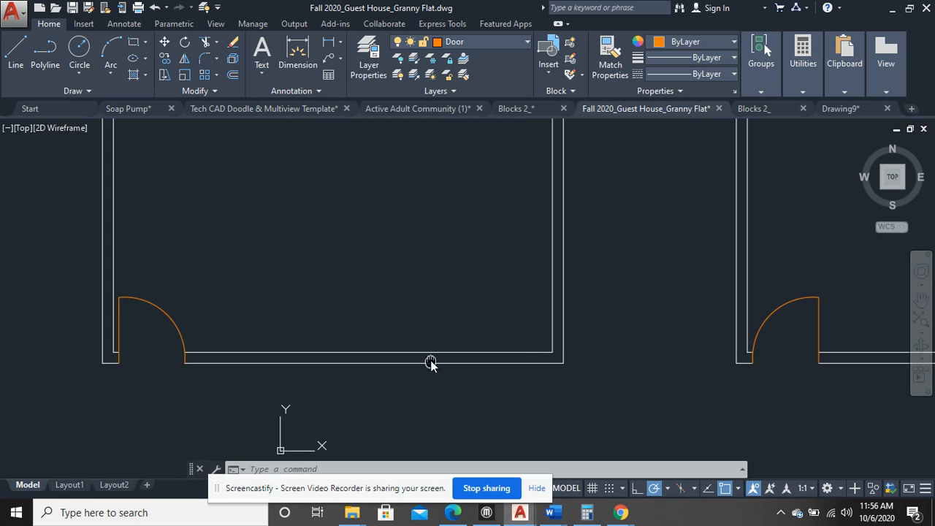
pyautogui.scroll(2, 146, 361)
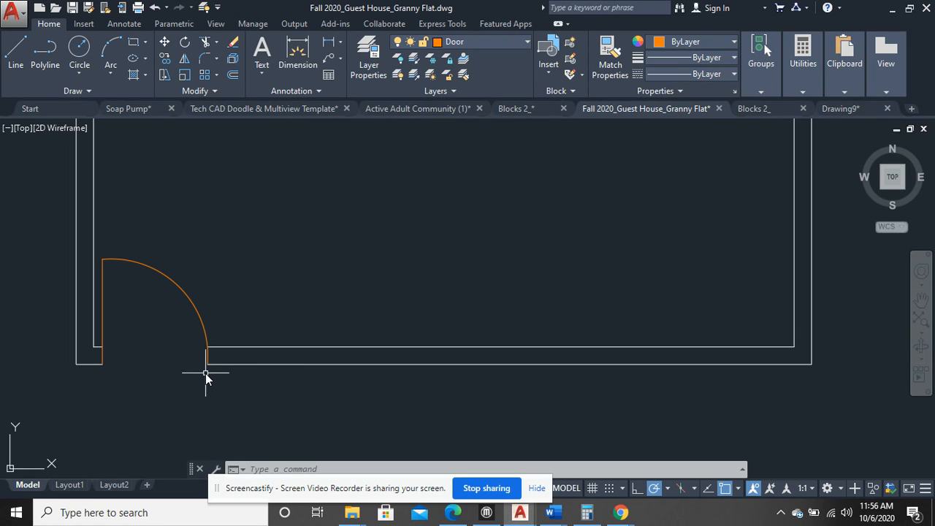
# Delete the copied plan with the right-hinged door, including its walls, door line and swing arc.
pyautogui.scroll(-8, 158, 285)
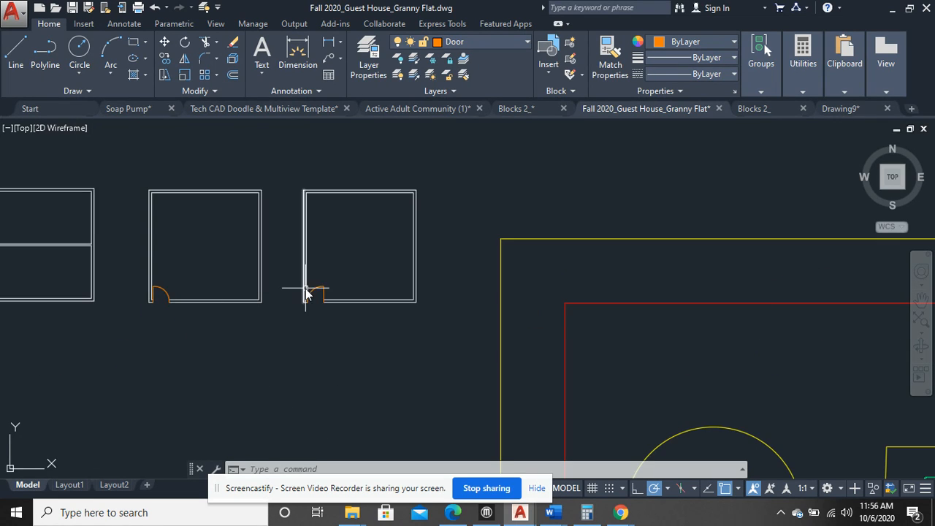
pyautogui.moveTo(306, 292); pyautogui.dragTo(307, 328, button='middle')
pyautogui.click(448, 347)
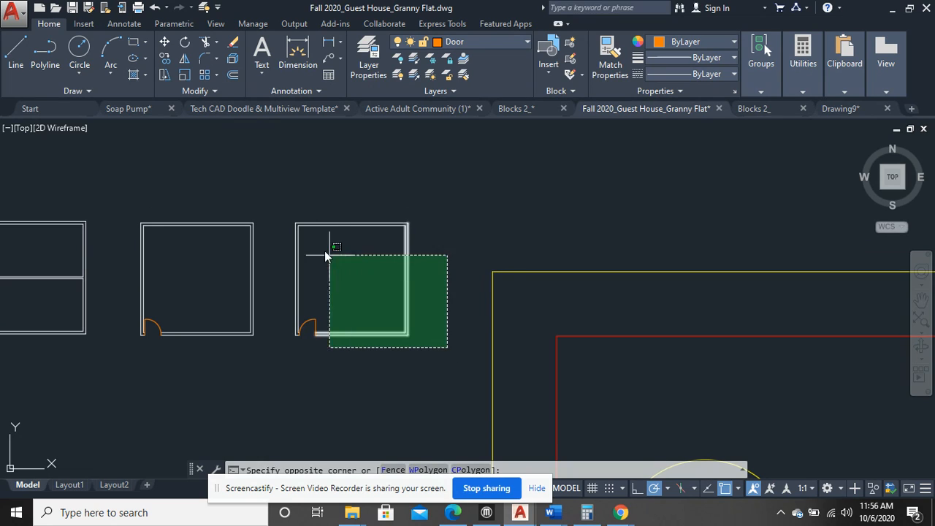
pyautogui.click(289, 221)
pyautogui.press('Delete')
# Delete the plan divided by a horizontal interior wall, keeping only the plan with the left-hinged door.
pyautogui.moveTo(309, 233); pyautogui.dragTo(443, 237, button='middle')
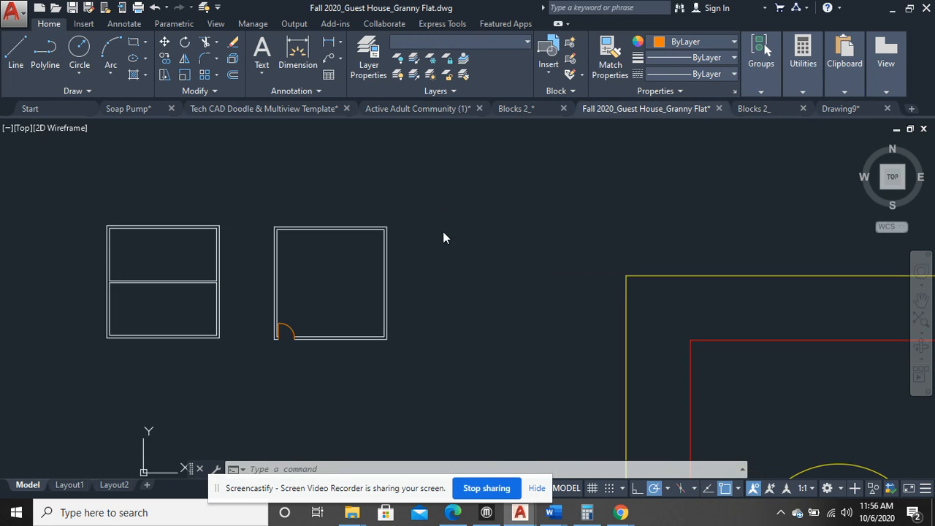
pyautogui.click(226, 367)
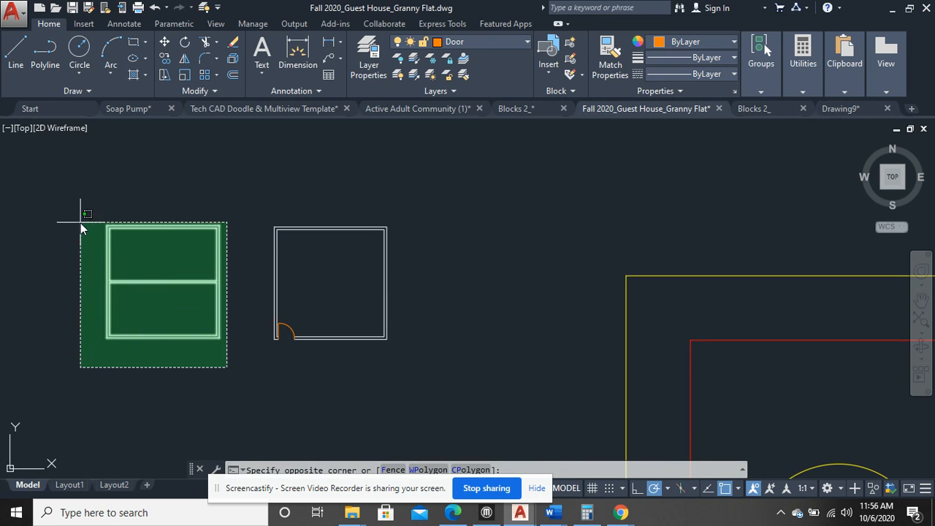
pyautogui.click(80, 220)
pyautogui.press('Delete')
pyautogui.write('e')
pyautogui.press('Escape')
pyautogui.scroll(6, 313, 356)
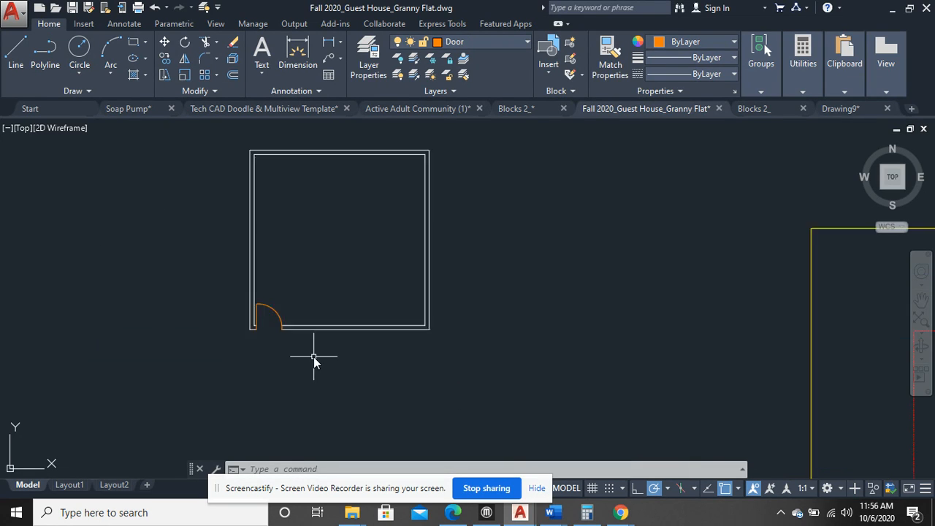
pyautogui.moveTo(375, 324)
pyautogui.mouseDown()
pyautogui.moveTo(483, 312)
pyautogui.moveTo(353, 254)
pyautogui.mouseUp()
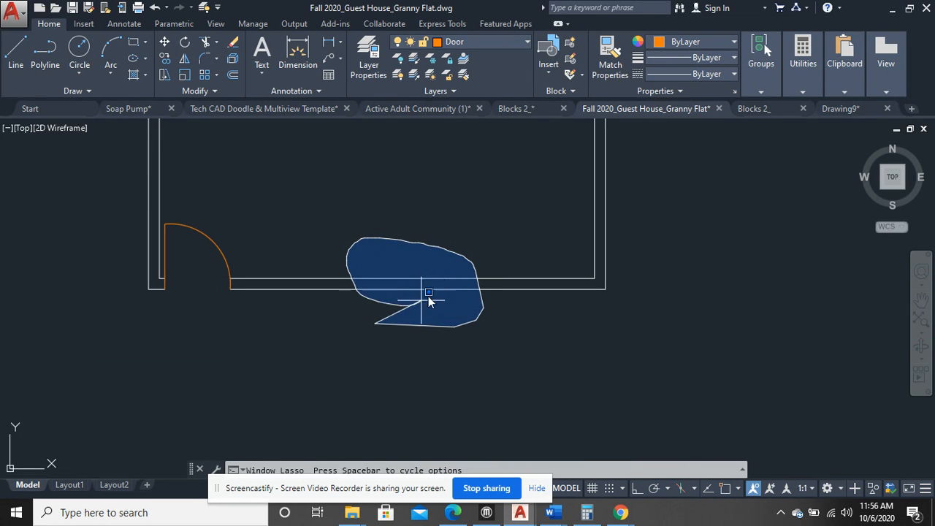
pyautogui.moveTo(428, 296); pyautogui.dragTo(427, 295)
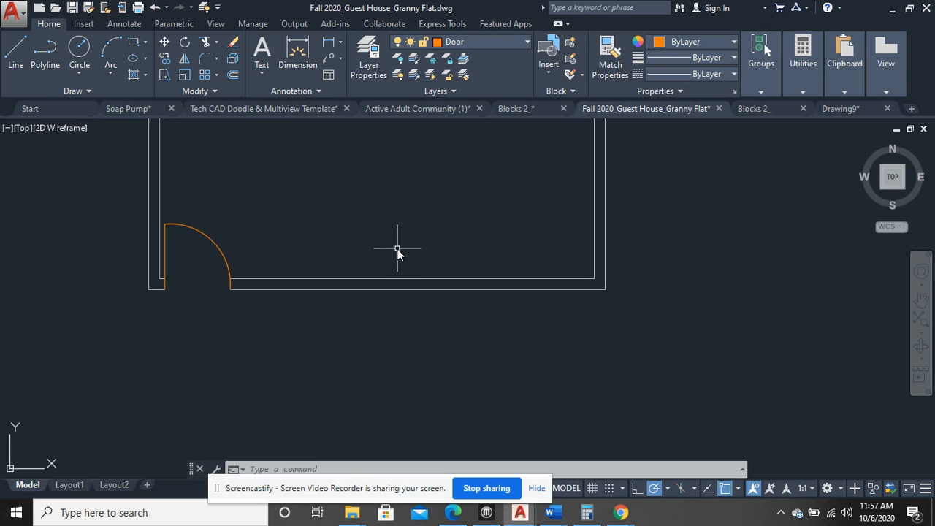
pyautogui.moveTo(397, 249)
pyautogui.mouseDown(button='middle')
pyautogui.moveTo(407, 334)
pyautogui.moveTo(374, 346)
pyautogui.mouseUp(button='middle')
pyautogui.moveTo(334, 344)
pyautogui.mouseDown()
pyautogui.moveTo(522, 157)
pyautogui.moveTo(481, 233)
pyautogui.moveTo(333, 349)
pyautogui.moveTo(348, 324)
pyautogui.mouseUp()
pyautogui.moveTo(375, 356)
pyautogui.mouseDown()
pyautogui.moveTo(239, 169)
pyautogui.moveTo(281, 260)
pyautogui.moveTo(387, 336)
pyautogui.mouseUp()
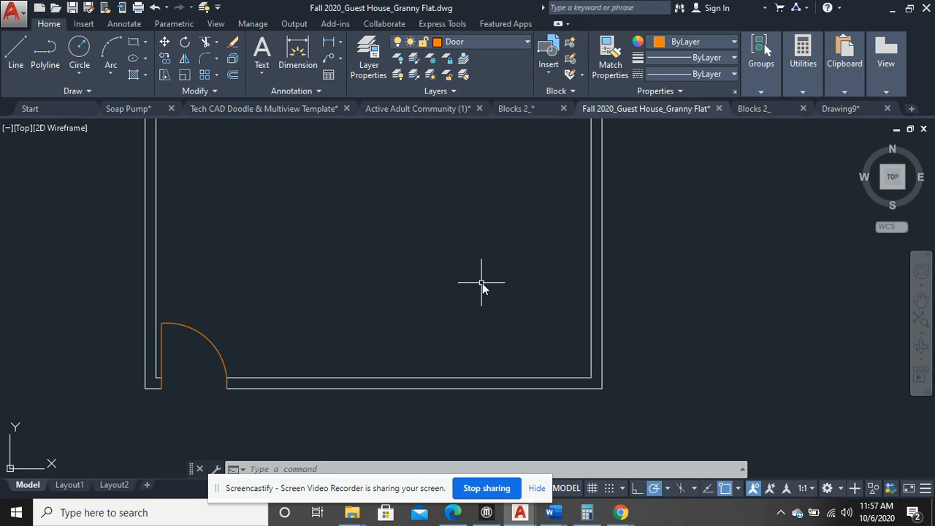
pyautogui.scroll(-4, 485, 280)
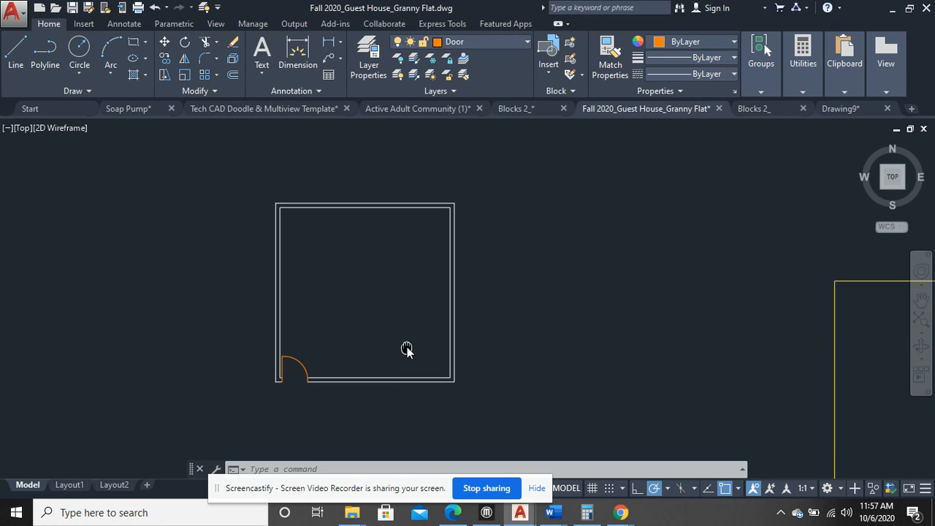